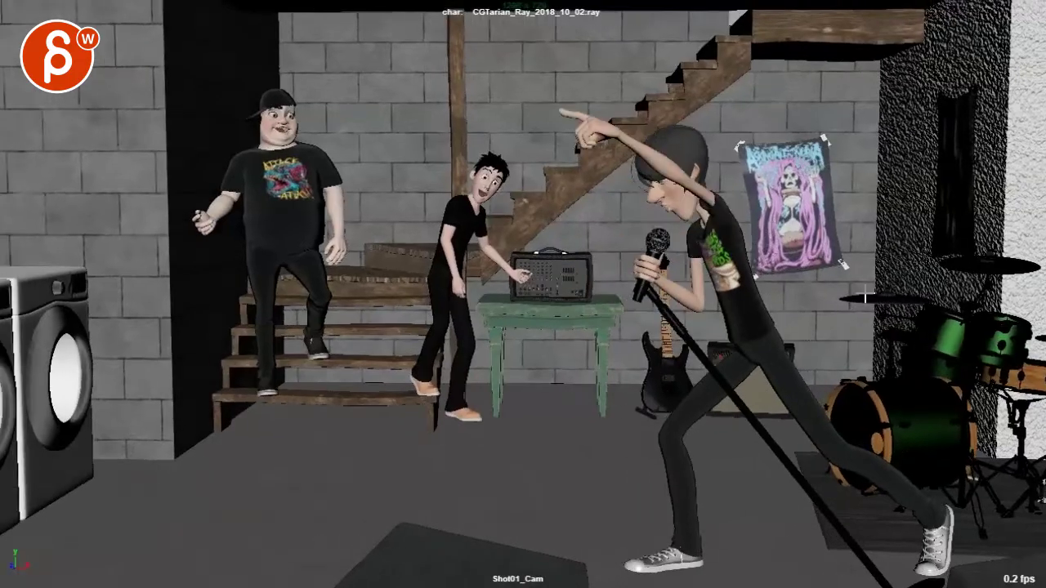
Draw a red movement arc across the band shot and circle the isolated singer's pose
mouse_move(869, 311)
mouse_down()
mouse_move(682, 377)
mouse_move(544, 226)
mouse_up()
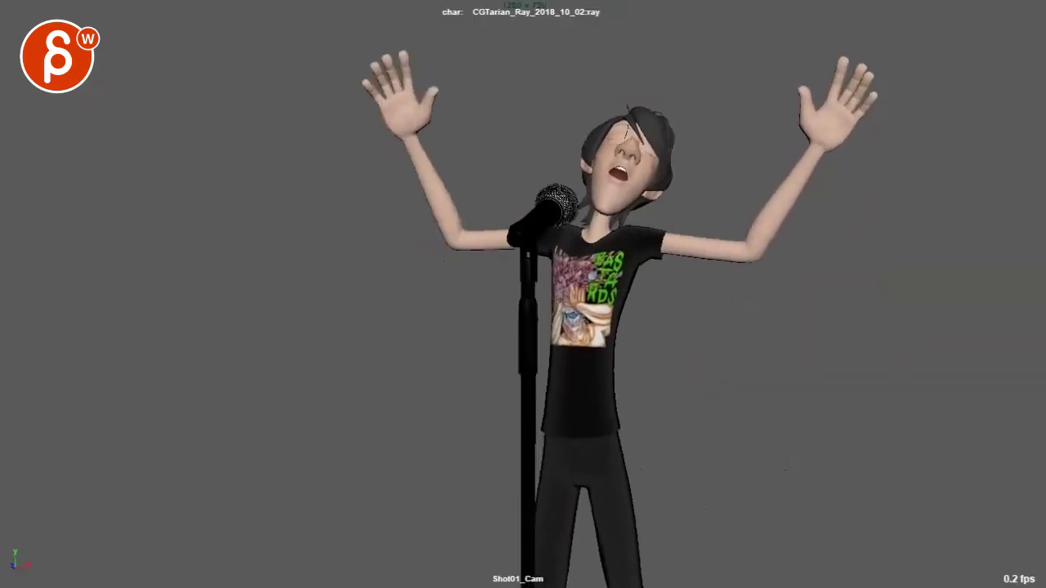
drag(572, 90, 646, 433)
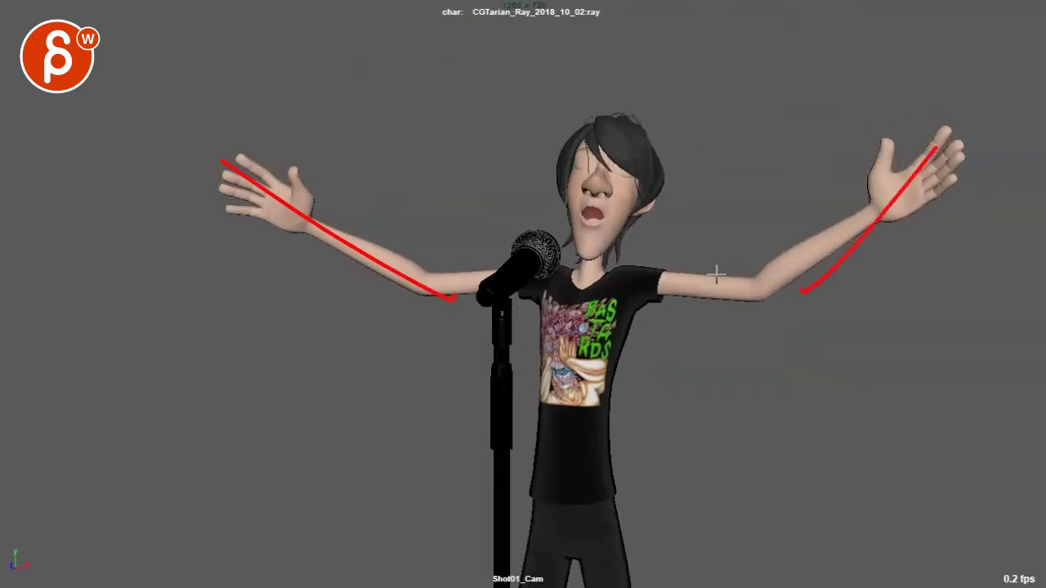
Draw a red centre line down the singer's body, clear it, then redraw a vertical body line
drag(590, 157, 560, 493)
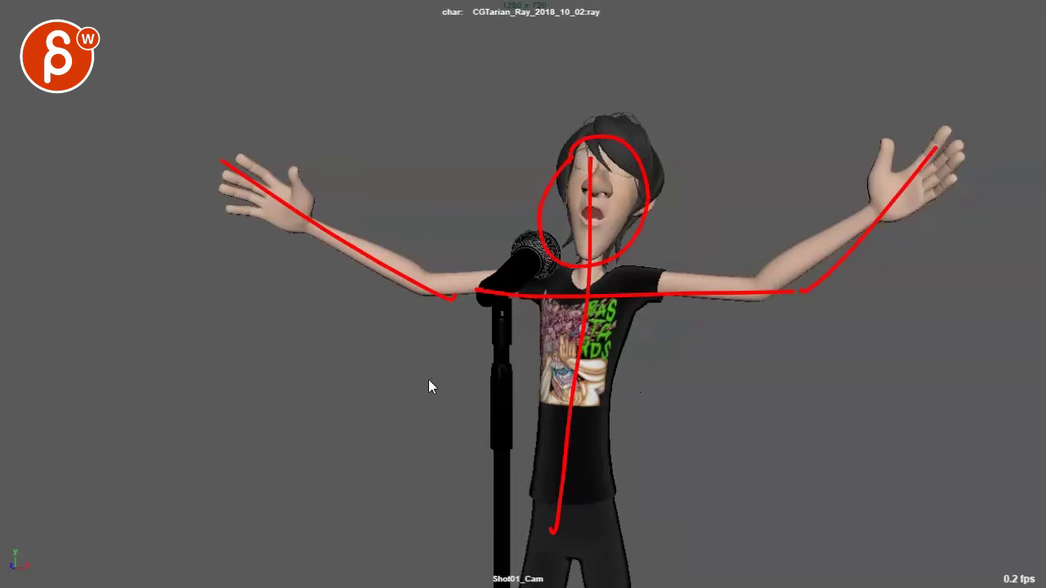
key(Escape)
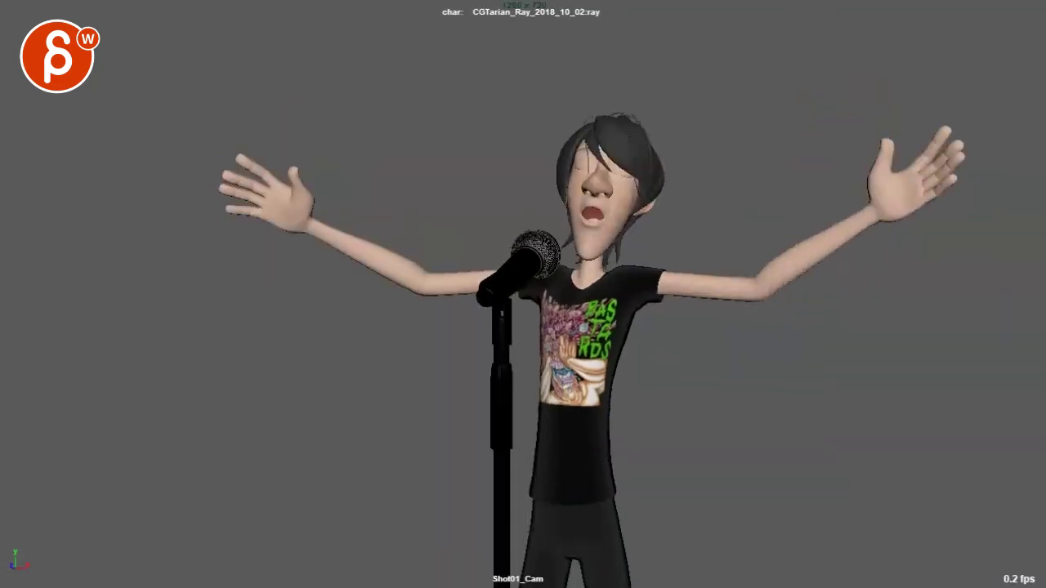
drag(602, 56, 569, 438)
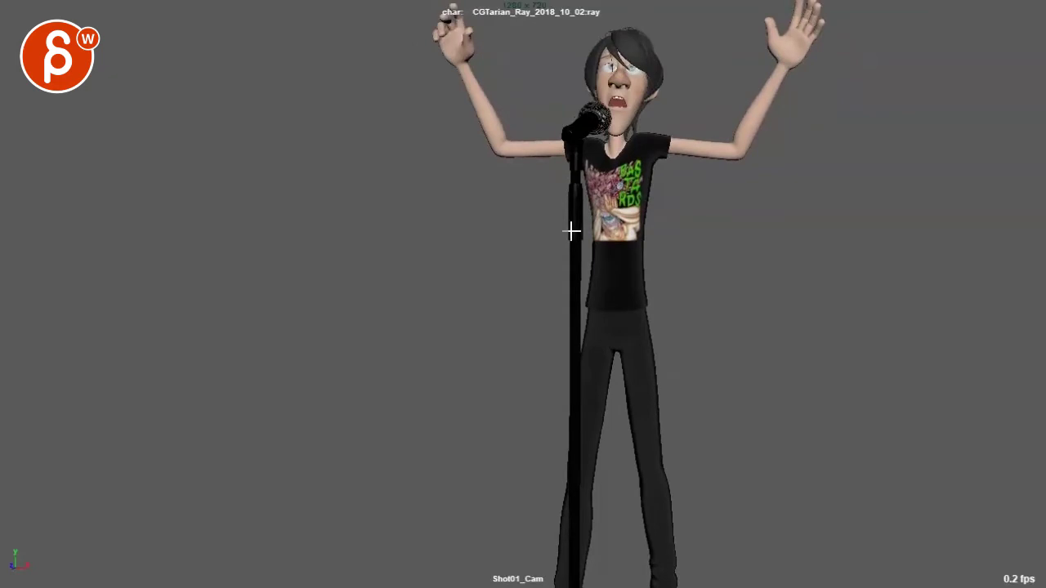
Draw red rule-of-thirds guides, two vertical lines and one horizontal, then clear them
mouse_move(623, 34)
mouse_down()
mouse_move(605, 570)
mouse_move(633, 351)
mouse_up()
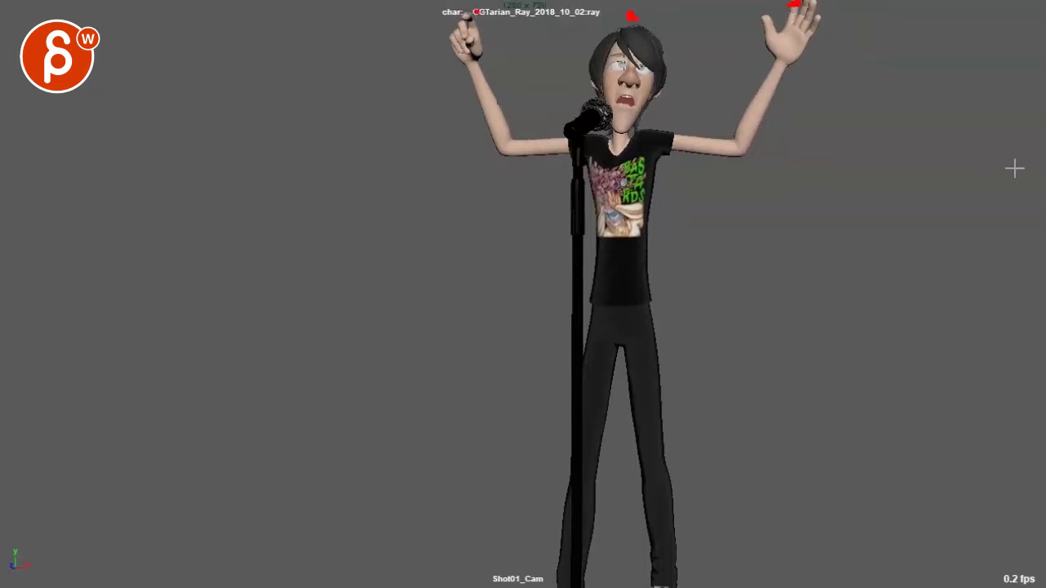
drag(996, 412, 308, 418)
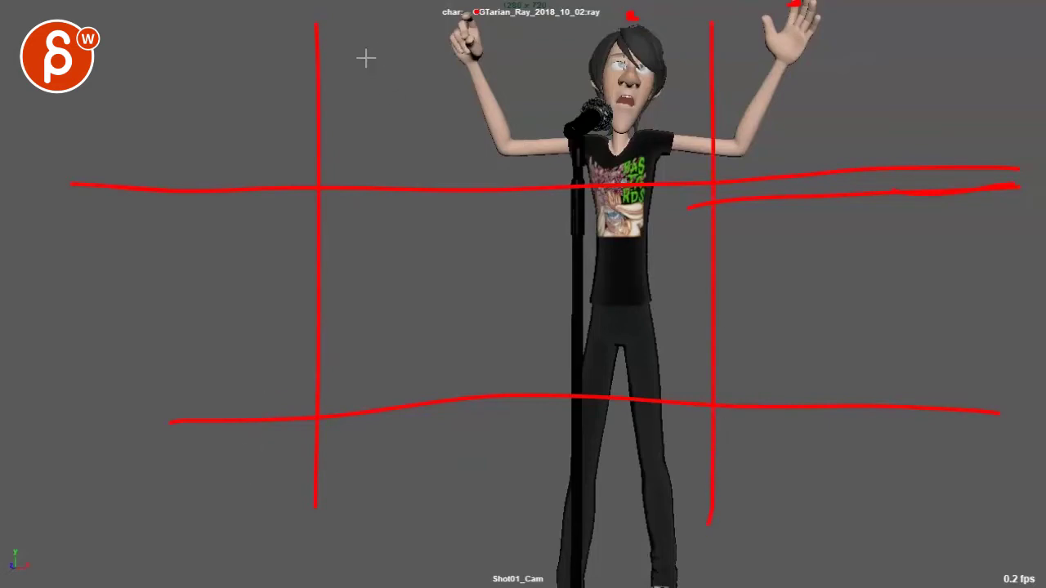
drag(361, 42, 357, 576)
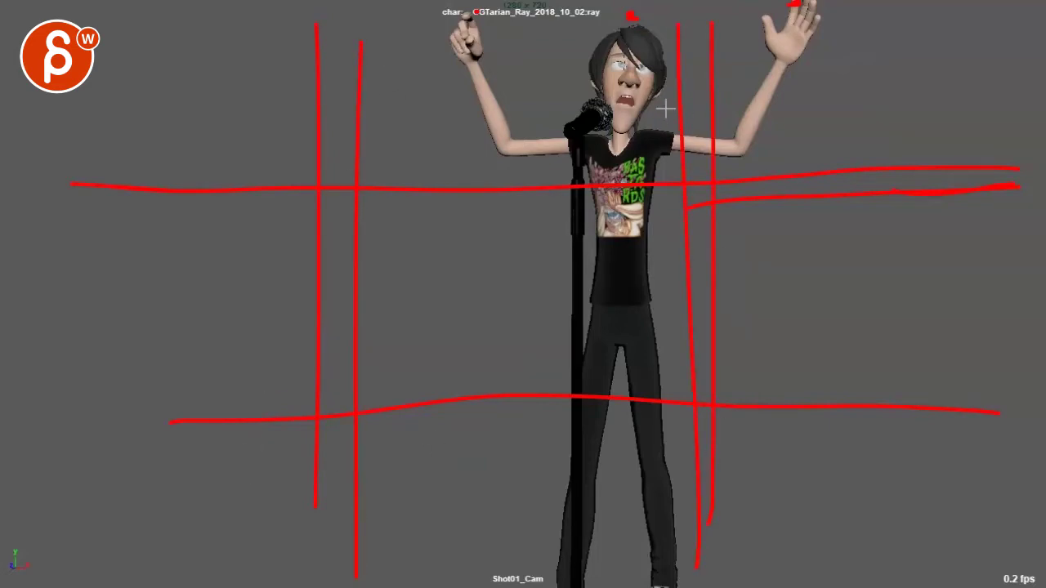
key(Escape)
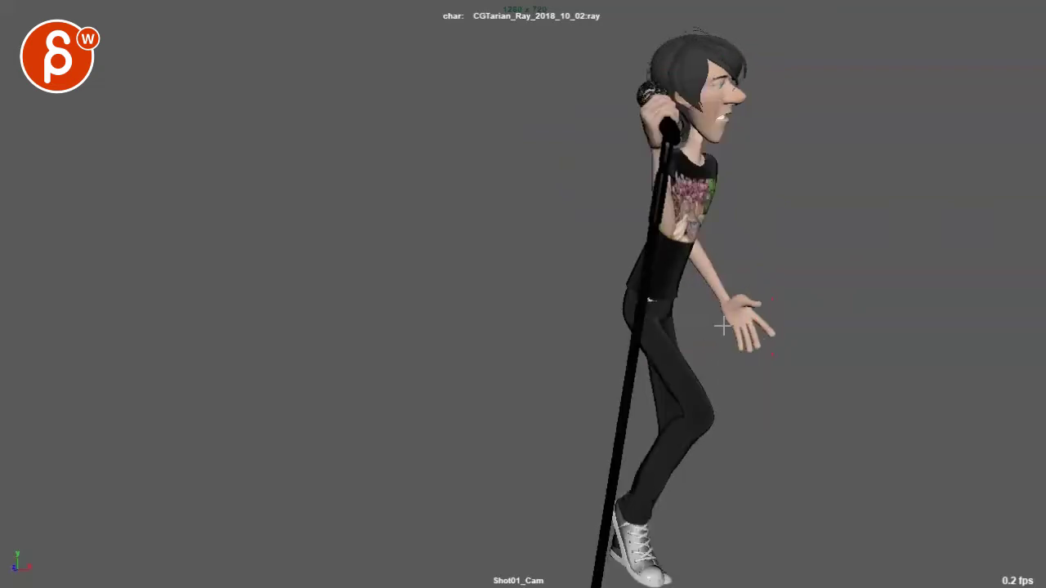
Mark the singer's loose hand in red, clear the pose lines, and resume playback
drag(725, 288, 751, 323)
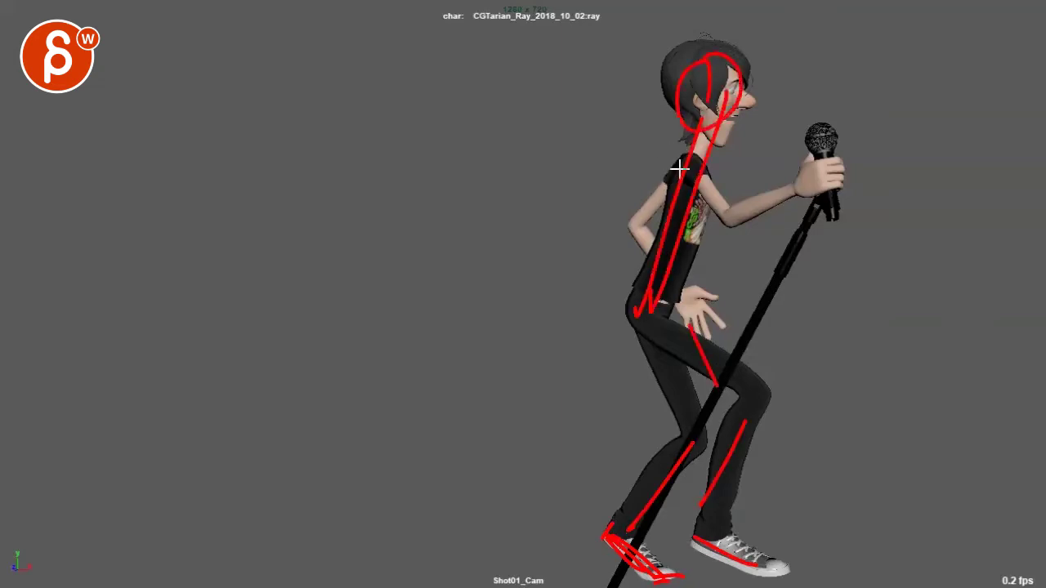
key(e)
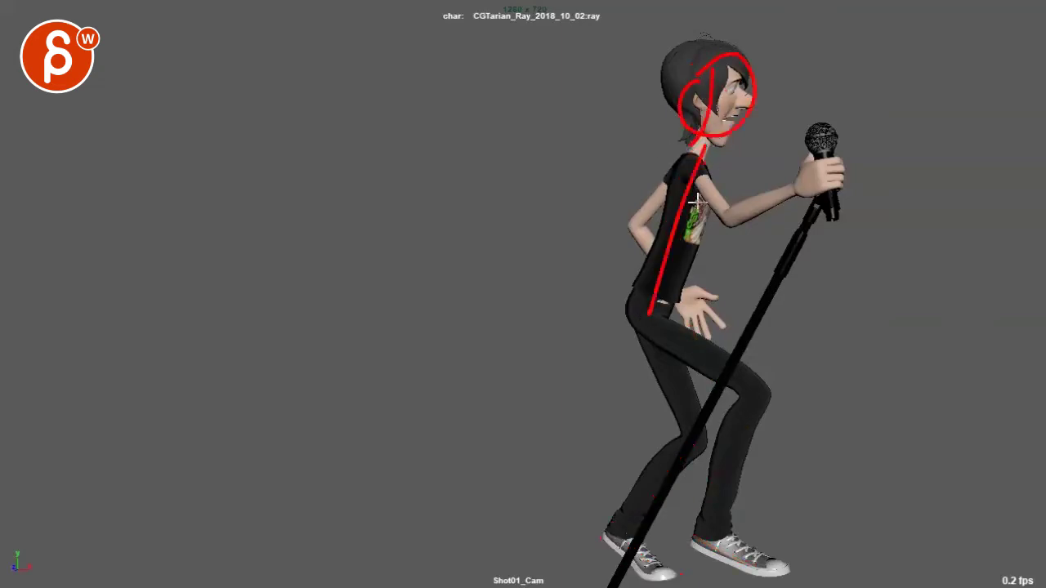
key(alt+v)
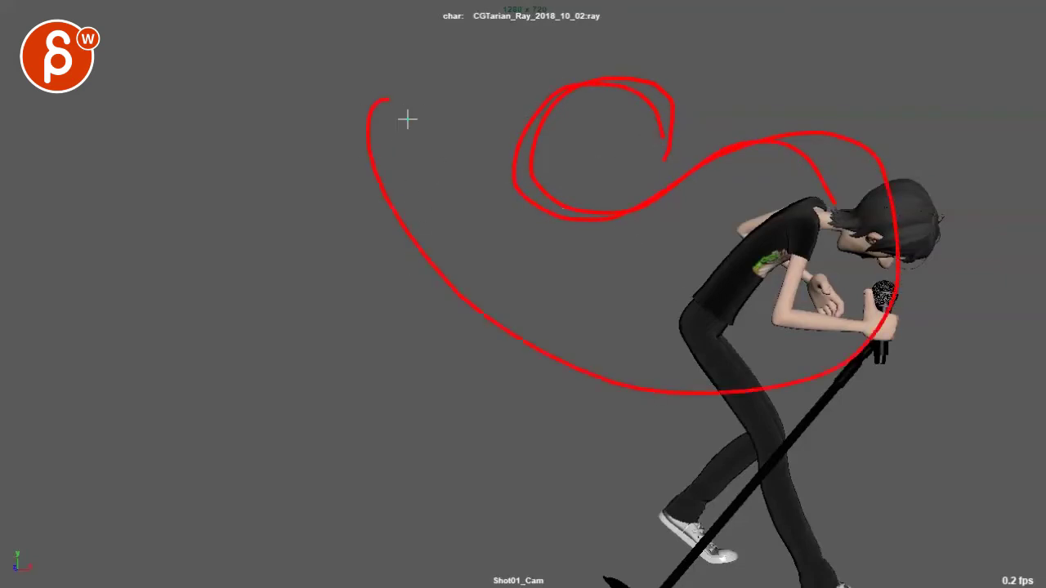
Clear the red arc from the bent-over singer and exit the drawing tool
key(Escape)
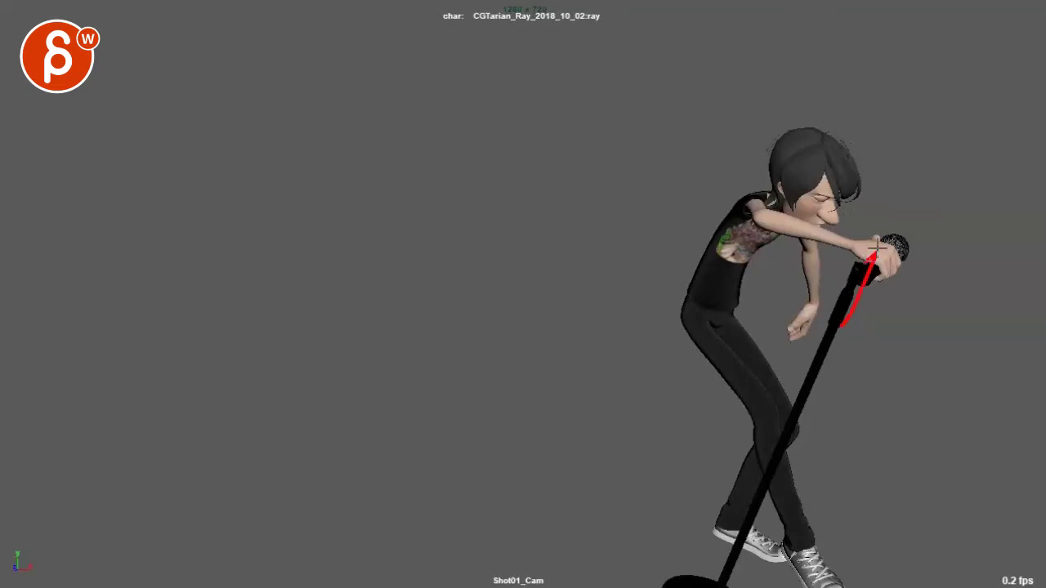
Toggle Isolate Select to bring the basement set and bandmates back around the singer
key(ctrl+1)
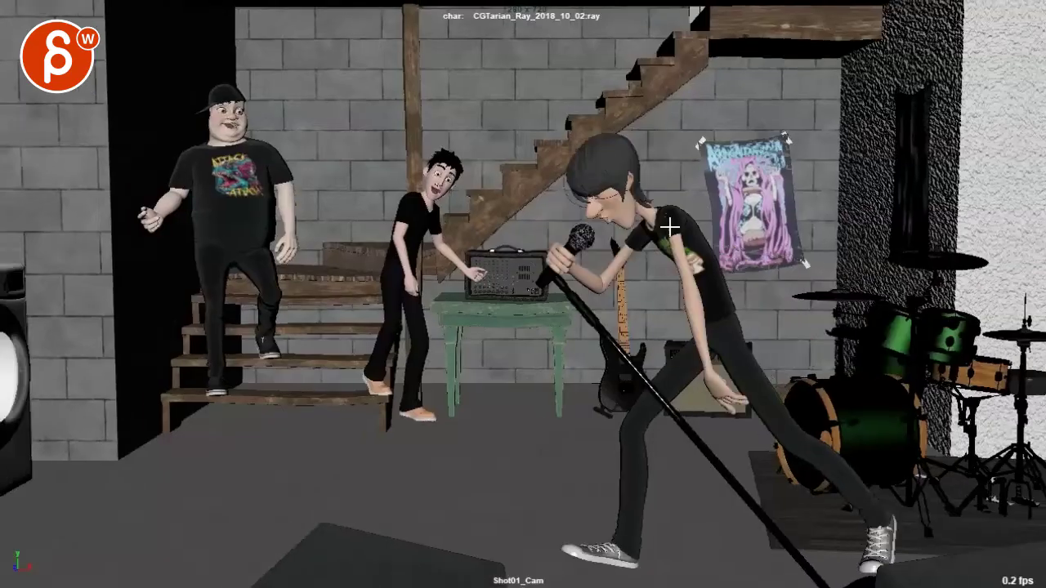
key(ctrl+1)
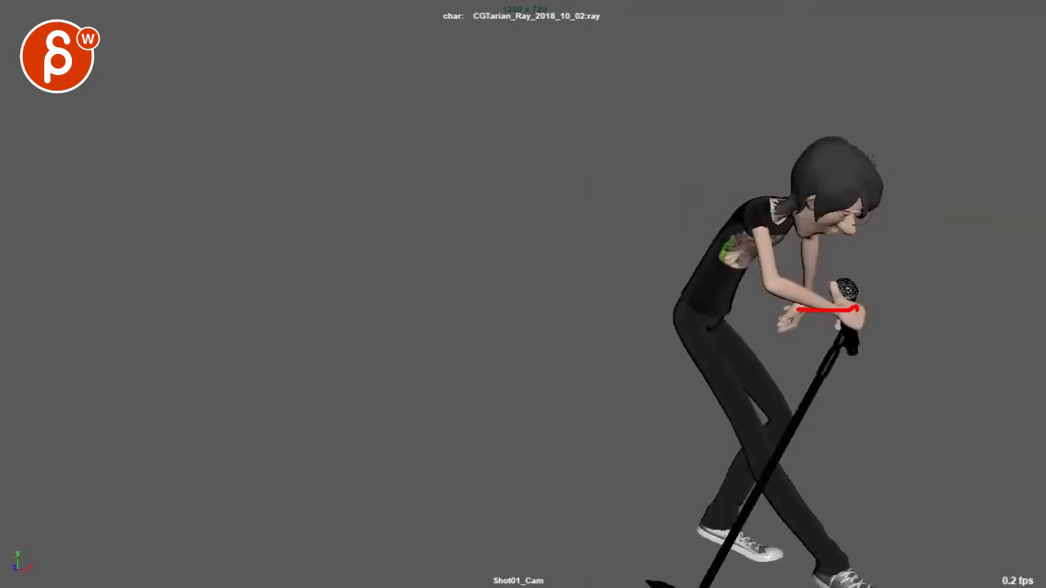
key(ctrl+1)
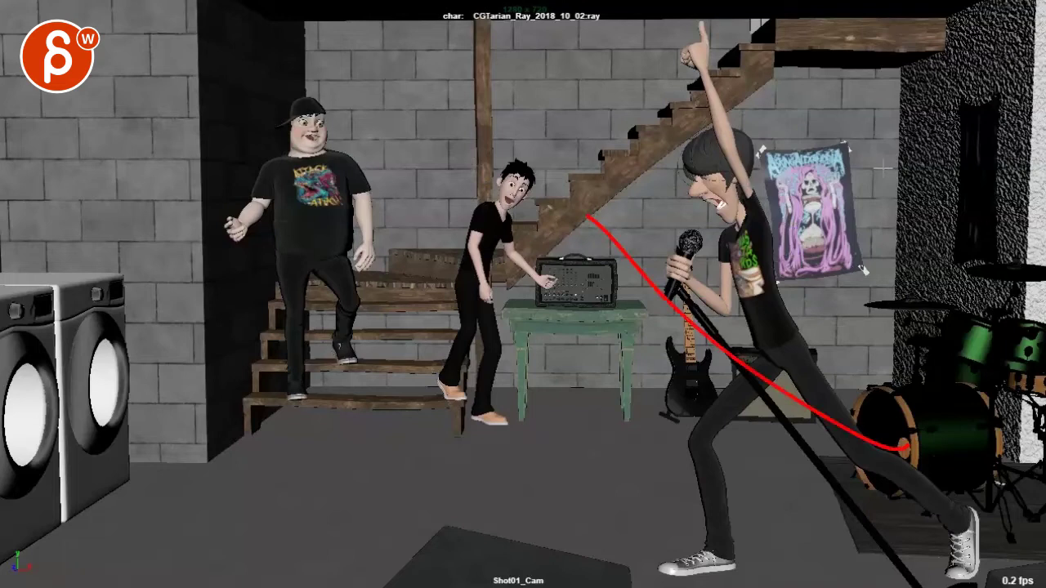
Draw red flow curves, an arrow to the stairs bandmate and a loop, then clear them
drag(890, 122, 424, 196)
mouse_move(876, 348)
mouse_down()
mouse_move(367, 232)
mouse_move(311, 194)
mouse_up()
mouse_move(221, 131)
mouse_down()
mouse_move(619, 143)
mouse_move(219, 94)
mouse_up()
key(Escape)
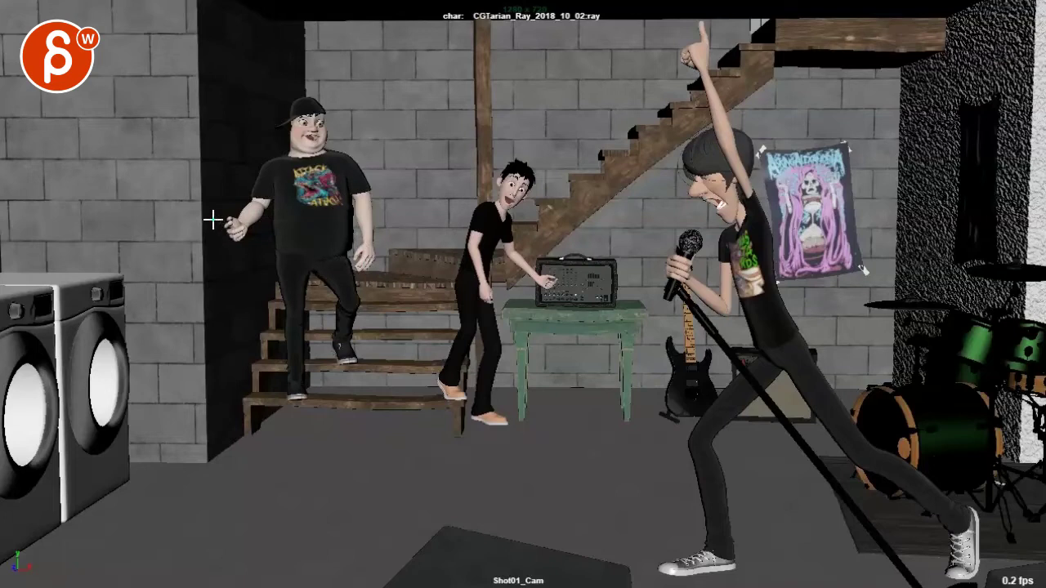
Circle the capped bandmate's hand with an arrow and extra red strokes, then clear all marks
mouse_move(213, 219)
mouse_down()
mouse_move(236, 258)
mouse_move(232, 212)
mouse_move(211, 266)
mouse_up()
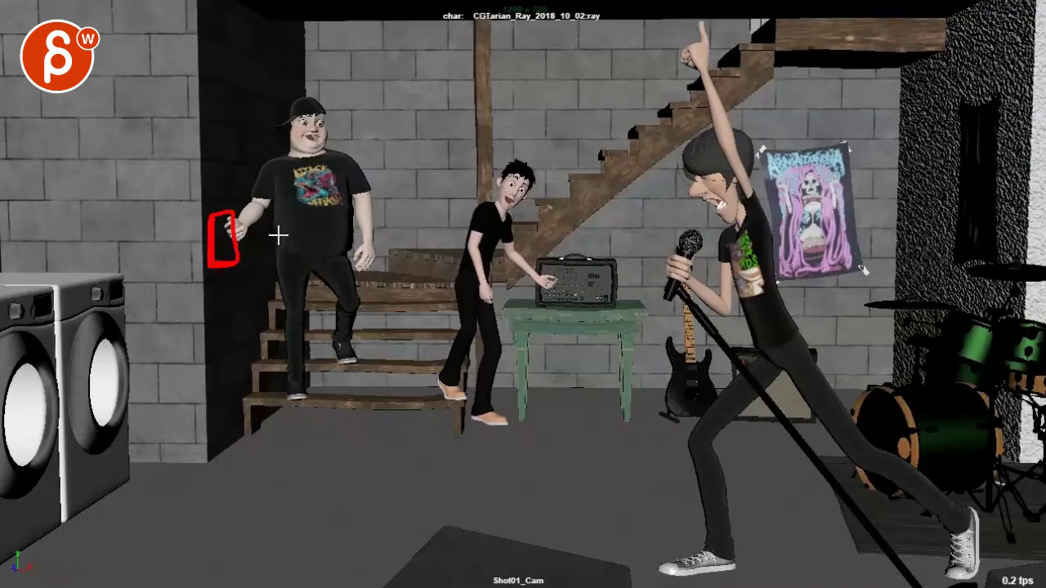
key(Escape)
mouse_move(211, 215)
mouse_down()
mouse_move(244, 210)
mouse_move(223, 261)
mouse_move(197, 230)
mouse_move(235, 201)
mouse_move(214, 224)
mouse_up()
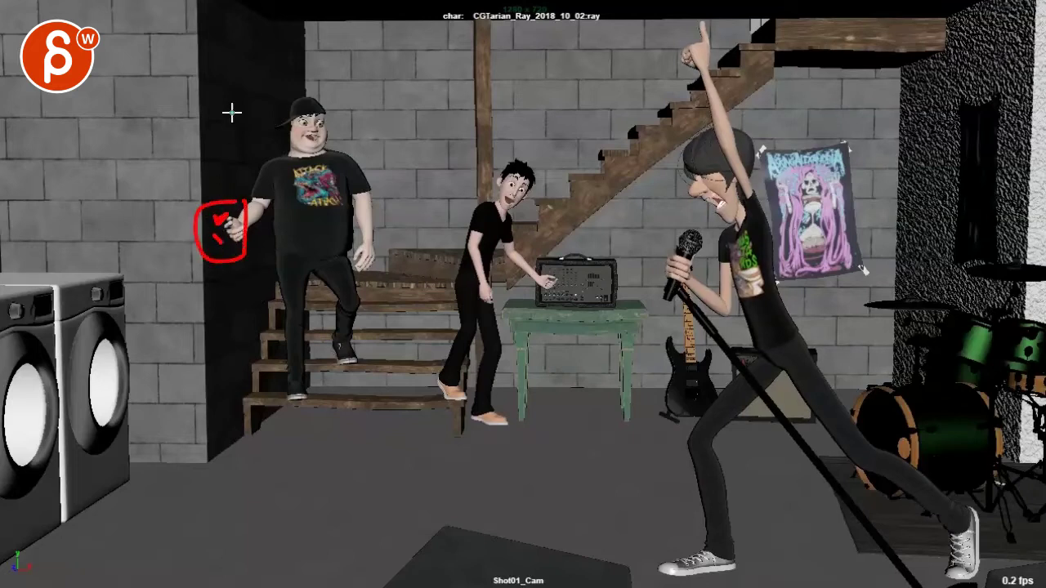
mouse_move(232, 113)
mouse_down()
mouse_move(219, 237)
mouse_move(220, 92)
mouse_up()
mouse_move(174, 26)
mouse_down()
mouse_move(132, 113)
mouse_move(175, 16)
mouse_move(243, 54)
mouse_up()
drag(147, 89, 233, 164)
drag(891, 46, 888, 26)
key(e)
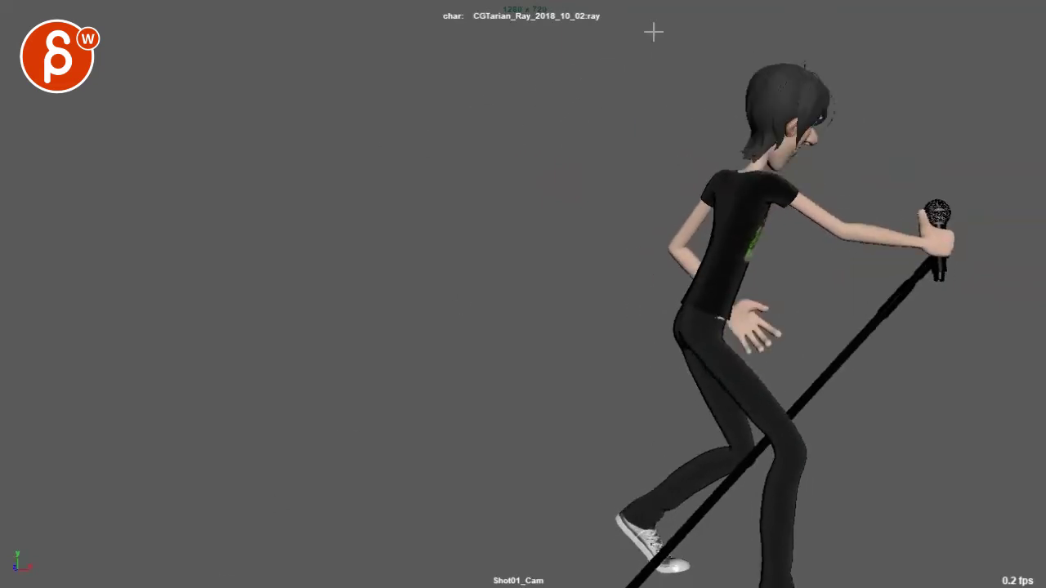
Draw long red arc and diagonal lines over the paused pose, left and right
drag(653, 32, 534, 415)
drag(833, 33, 1013, 441)
mouse_move(525, 15)
mouse_down()
mouse_move(250, 355)
mouse_move(61, 455)
mouse_up()
drag(690, 5, 518, 380)
drag(854, 54, 910, 364)
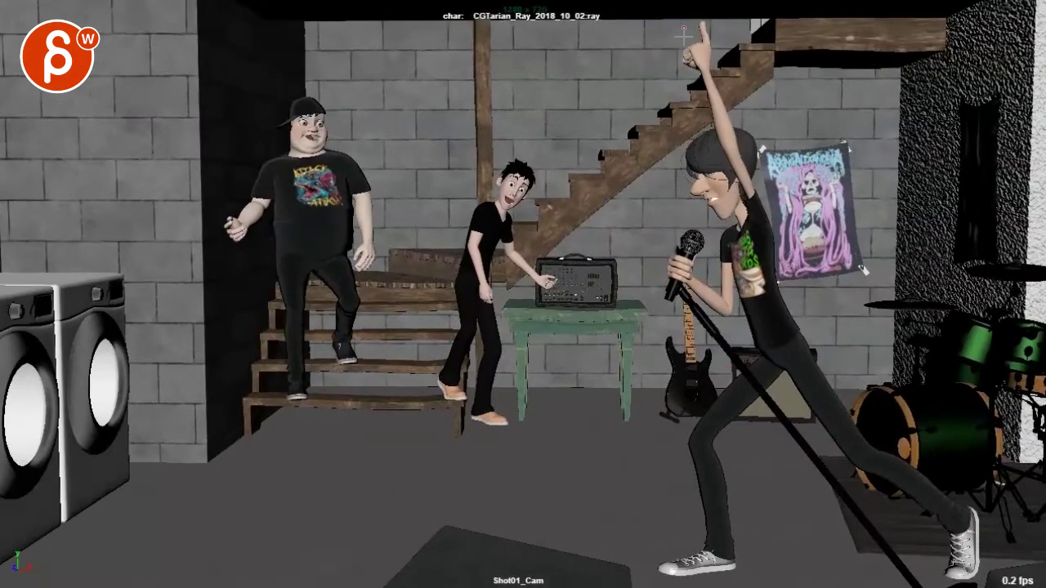
drag(683, 31, 514, 418)
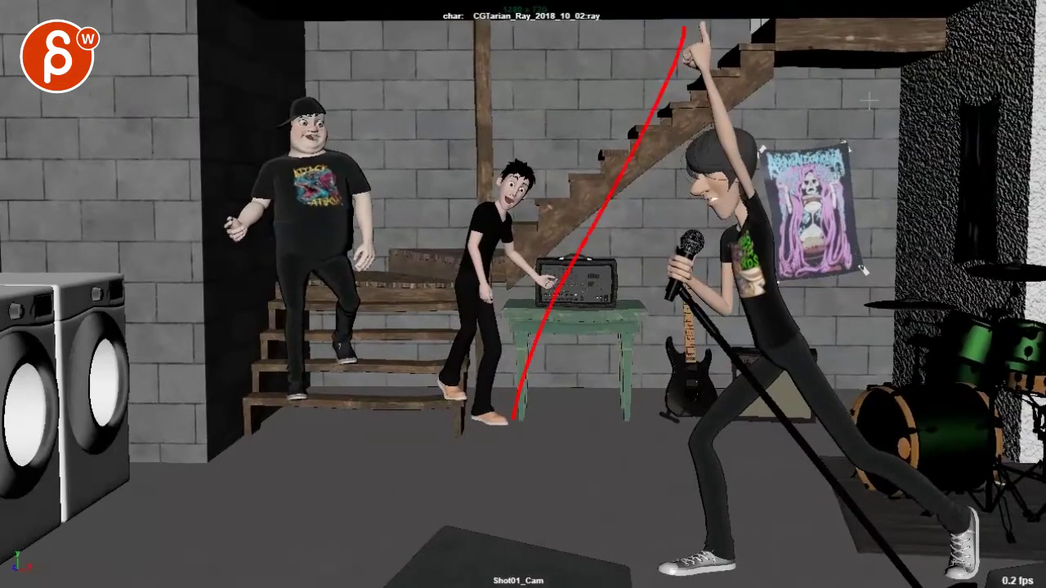
drag(885, 49, 979, 402)
Add short red dashes on the singer's head, shirt, torso and bass drum, plus wall hooks
drag(721, 119, 744, 136)
drag(746, 232, 768, 253)
drag(784, 285, 841, 375)
drag(852, 412, 919, 460)
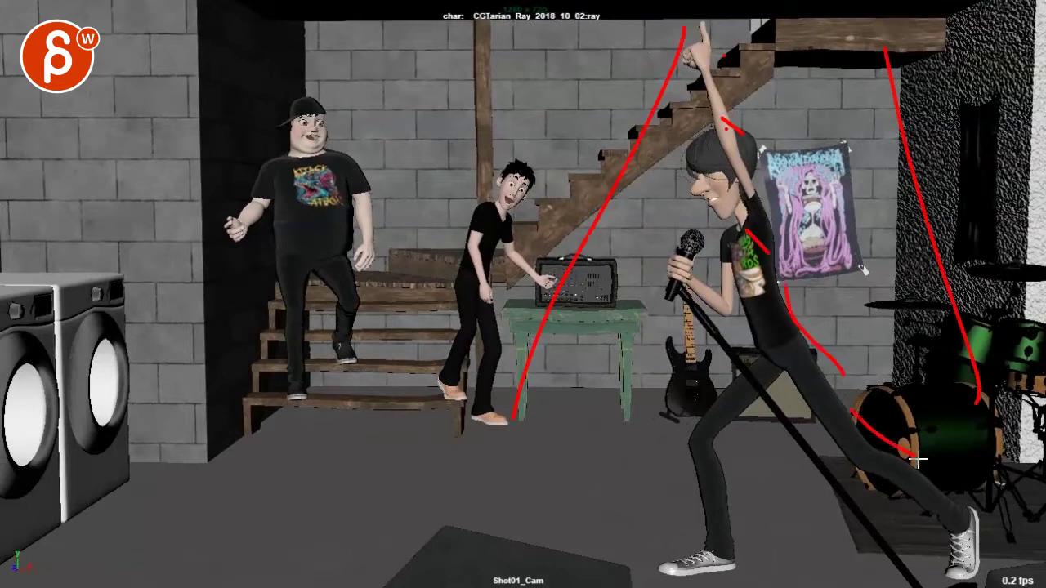
drag(186, 11, 100, 78)
drag(124, 31, 131, 54)
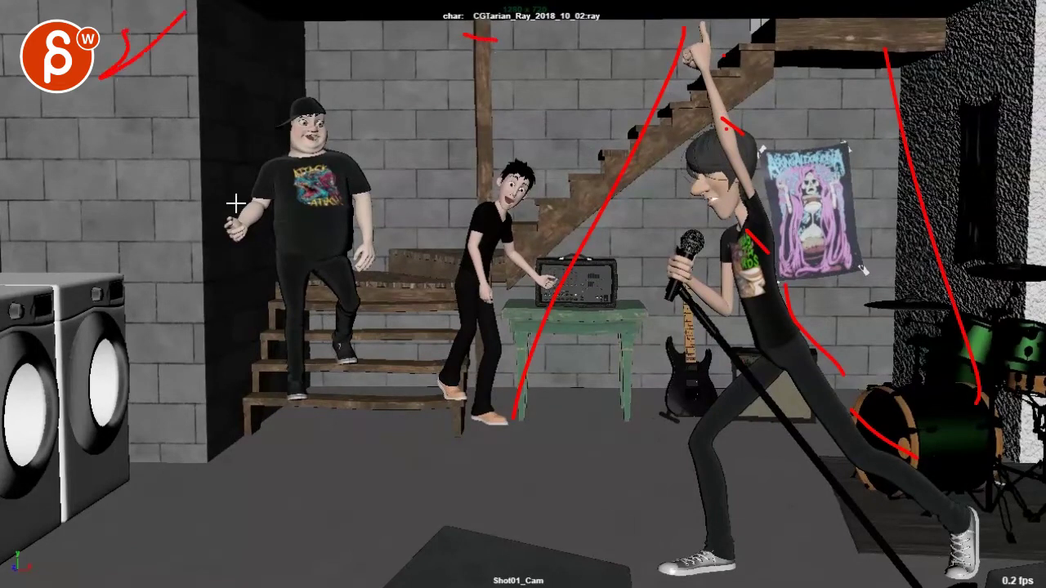
Circle the heavy man's hand in red with detail strokes, then clear and step a frame
mouse_move(237, 190)
mouse_down()
mouse_move(255, 252)
mouse_move(233, 189)
mouse_move(214, 224)
mouse_up()
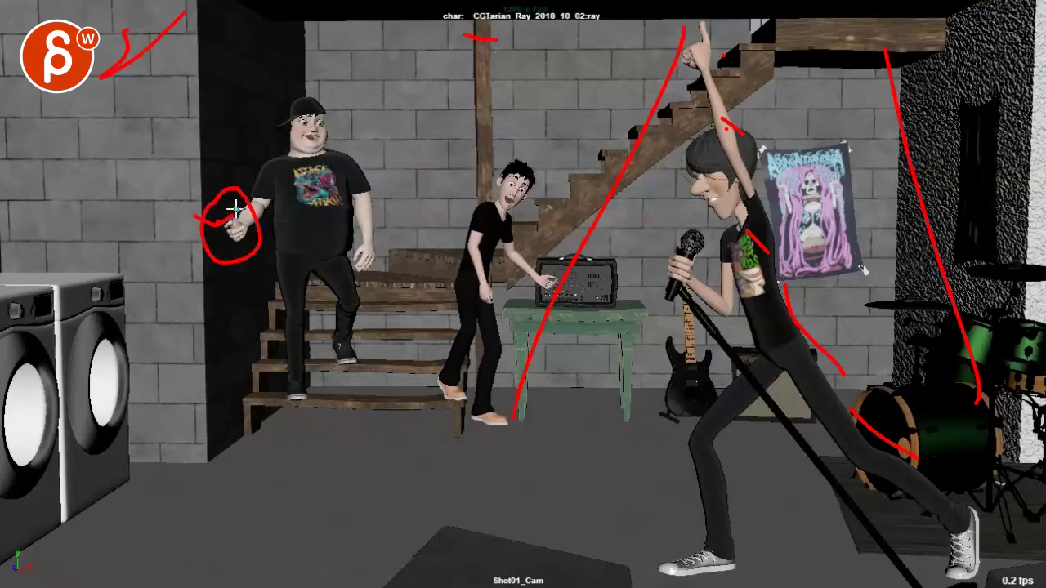
mouse_move(231, 214)
mouse_down()
mouse_move(213, 256)
mouse_move(237, 271)
mouse_up()
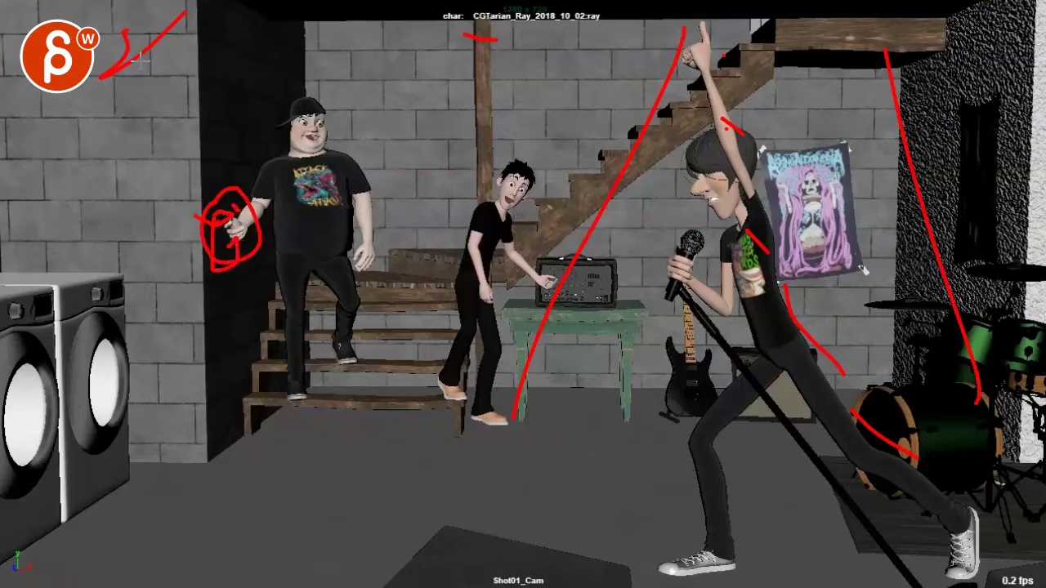
drag(147, 17, 112, 56)
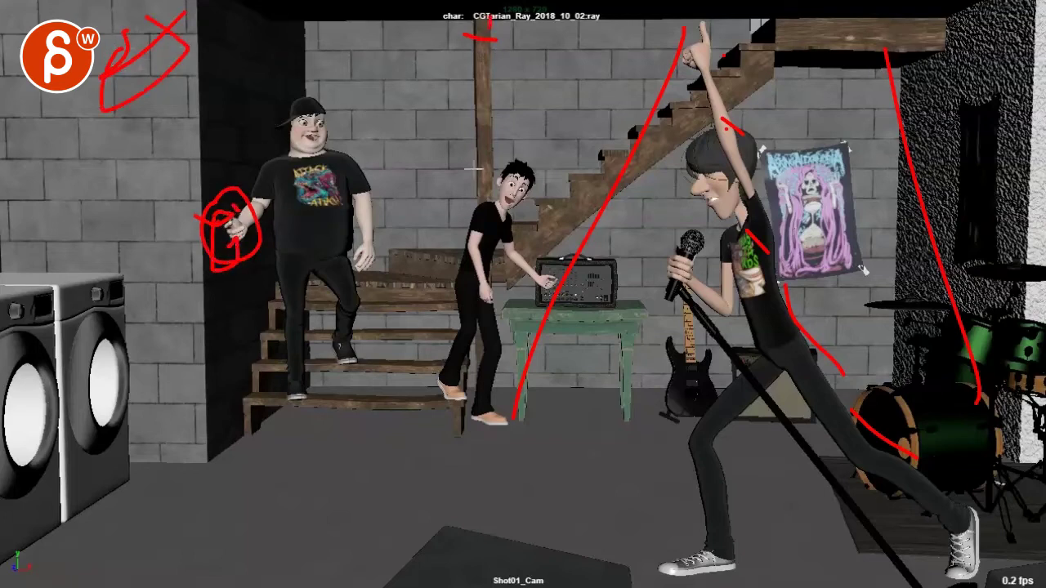
key(period)
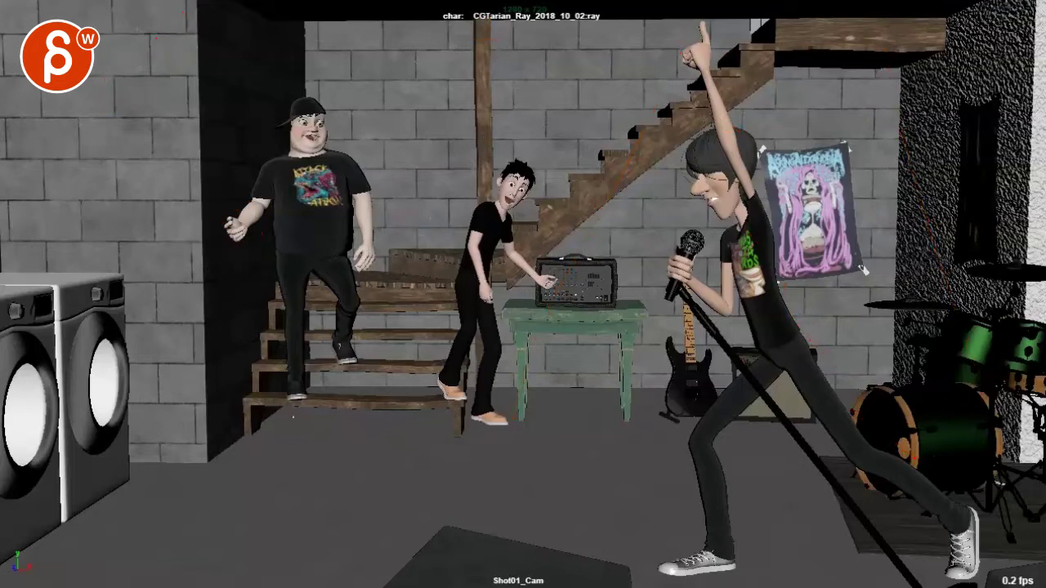
Step forward a few frames and mark the singer's raised finger, right shoe and an arrow in red
key(period)
key(period)
key(period)
key(period)
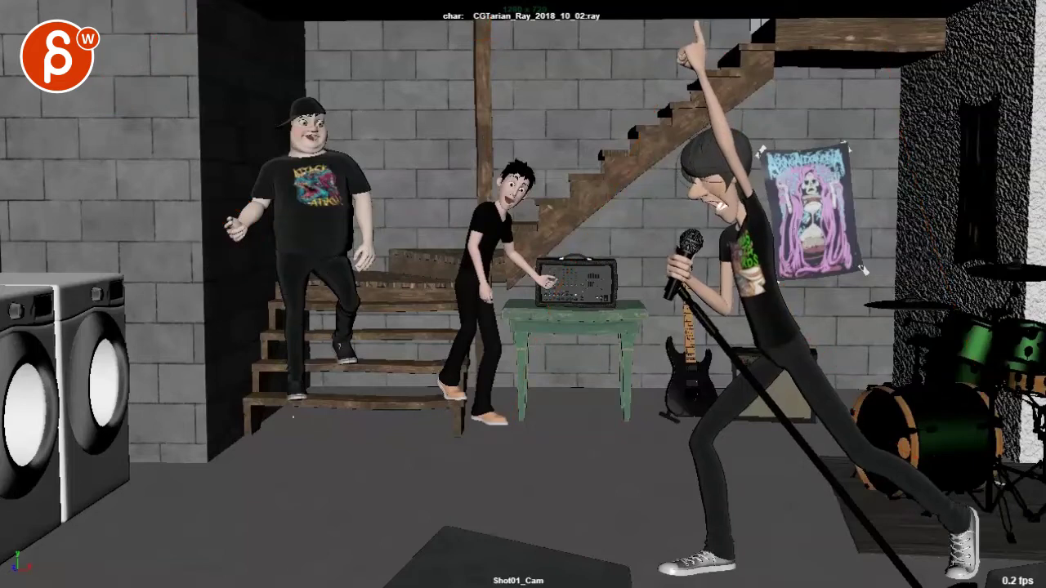
key(period)
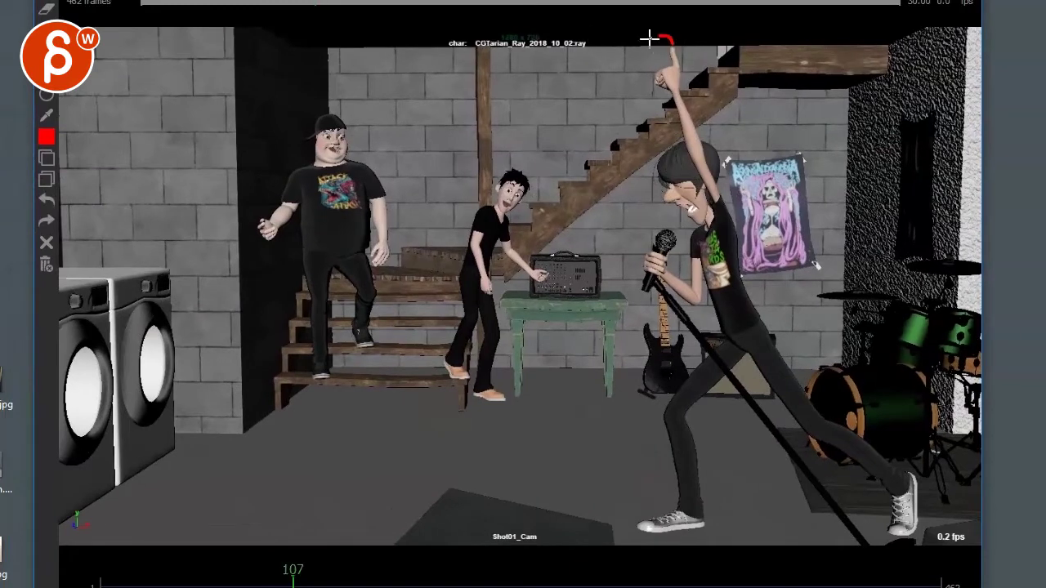
drag(652, 26, 673, 39)
mouse_move(888, 532)
mouse_down()
mouse_move(920, 523)
mouse_move(919, 553)
mouse_up()
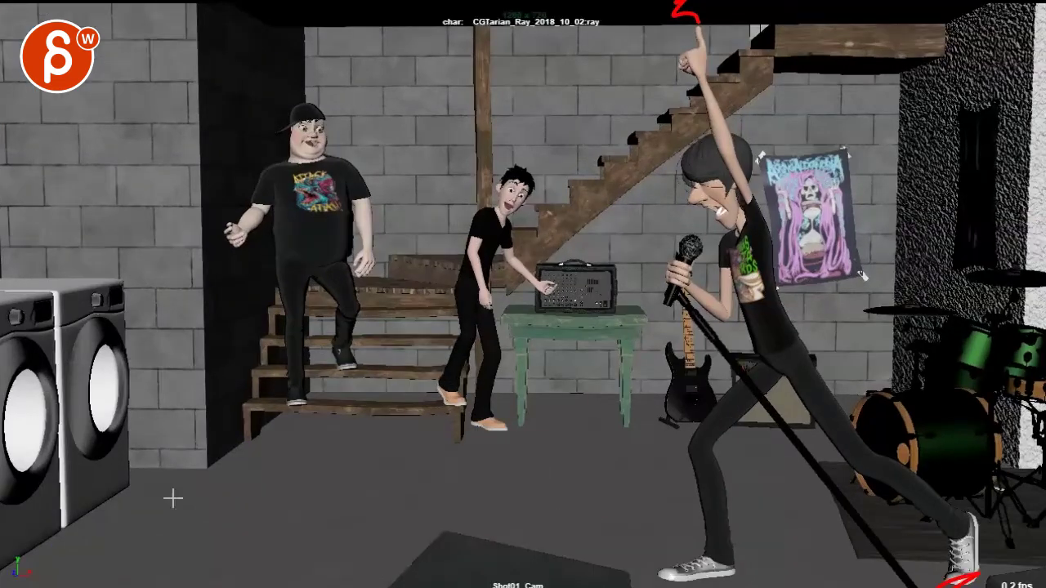
mouse_move(709, 186)
mouse_down()
mouse_move(527, 201)
mouse_move(536, 216)
mouse_up()
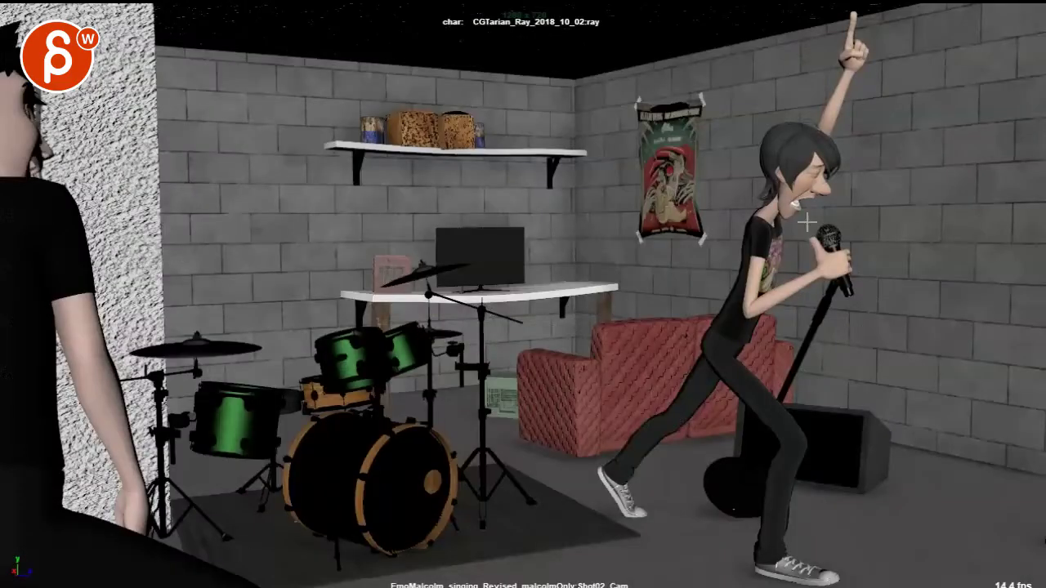
Arrow across the wall, loop the drum kit, trace the foreground figure, clear, then retrace its back
drag(858, 179, 978, 176)
mouse_move(138, 176)
mouse_down()
mouse_move(215, 514)
mouse_move(262, 499)
mouse_move(248, 185)
mouse_up()
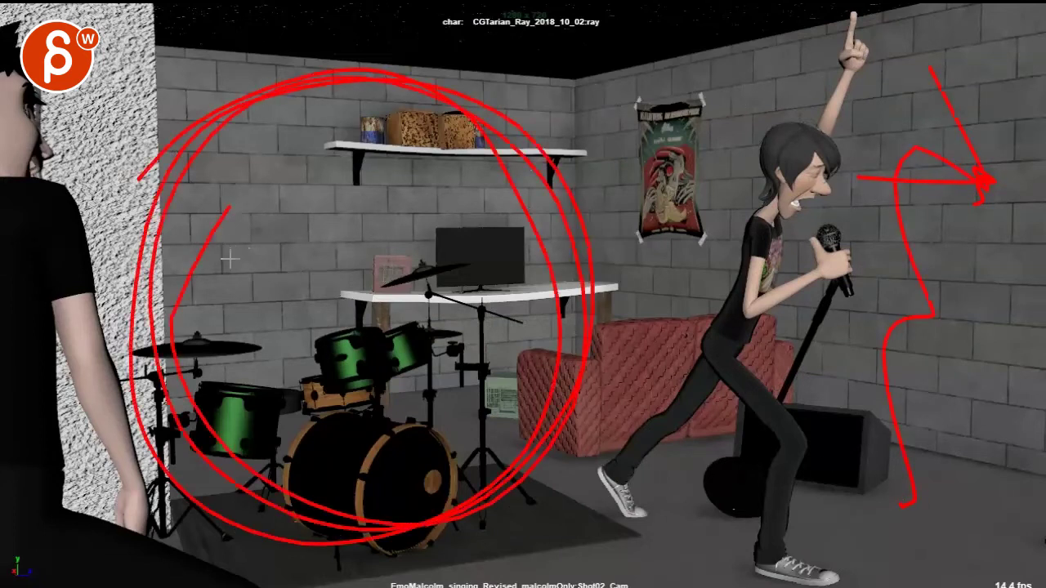
mouse_move(61, 131)
mouse_down()
mouse_move(16, 81)
mouse_move(7, 523)
mouse_move(86, 519)
mouse_up()
key(e)
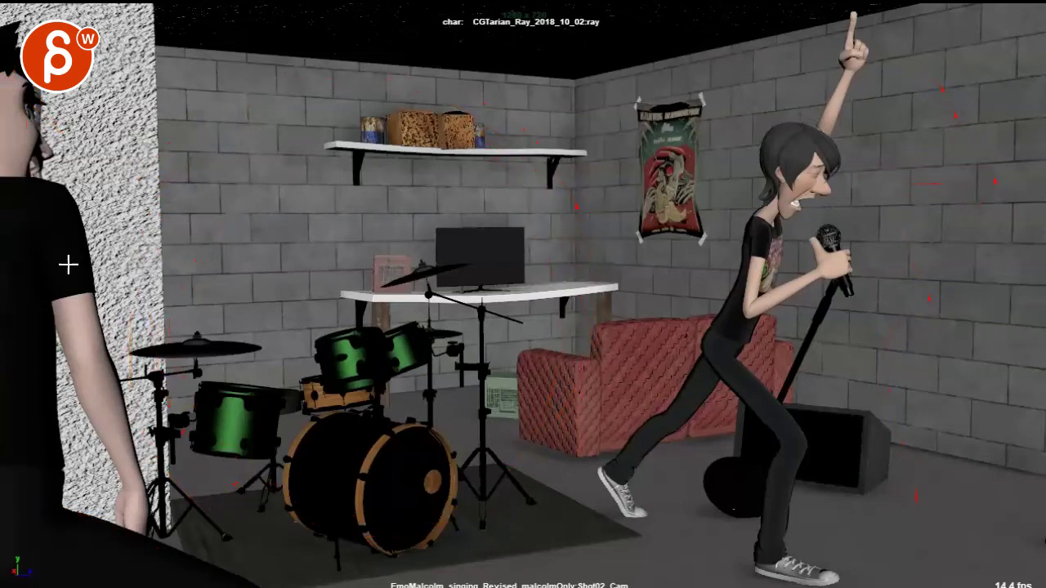
mouse_move(47, 93)
mouse_down()
mouse_move(38, 172)
mouse_move(118, 430)
mouse_move(142, 518)
mouse_up()
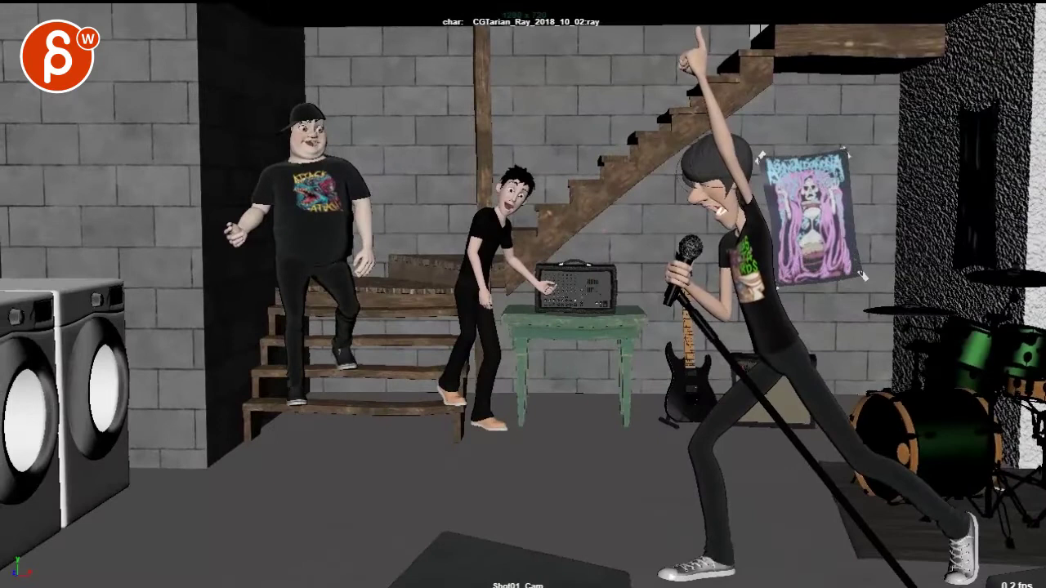
Sketch a red curving arc over the pointing singer in Shot01
mouse_move(714, 527)
mouse_down()
mouse_move(735, 471)
mouse_move(955, 419)
mouse_up()
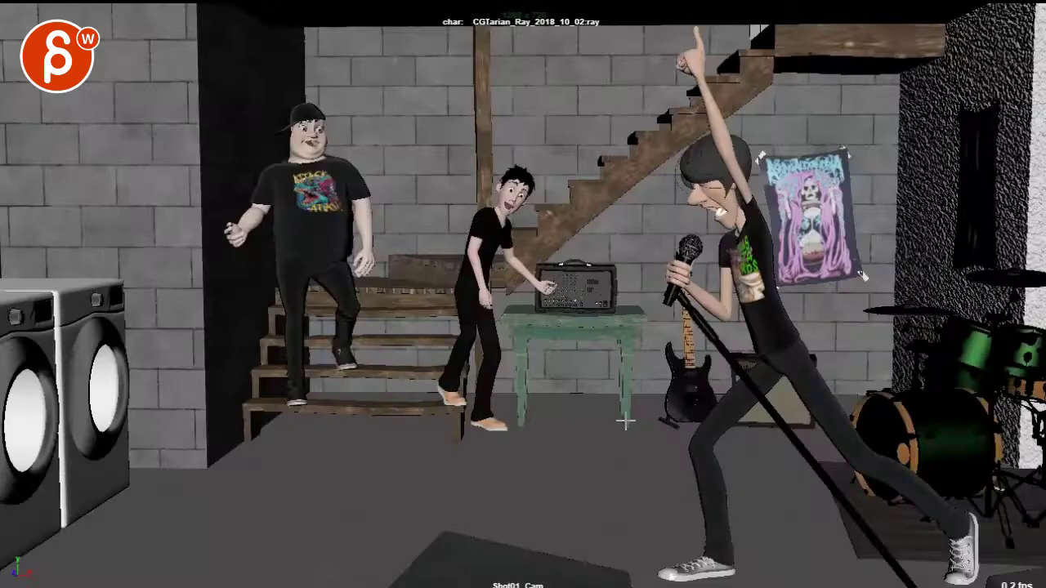
Draw three red line-of-action strokes through the singer: diagonal, vertical and diagonal again
drag(812, 147, 629, 539)
drag(803, 86, 745, 580)
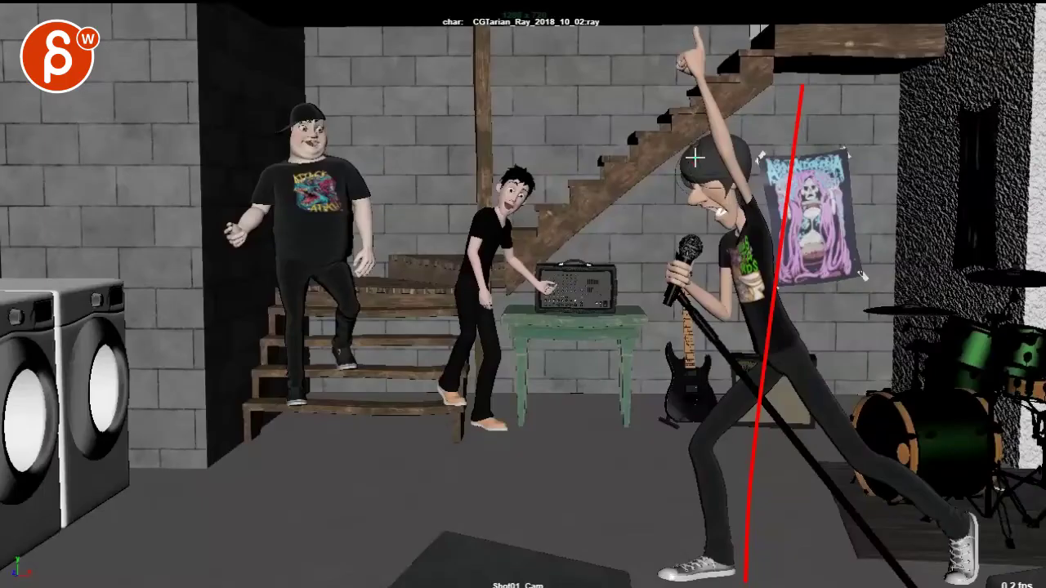
drag(694, 157, 864, 554)
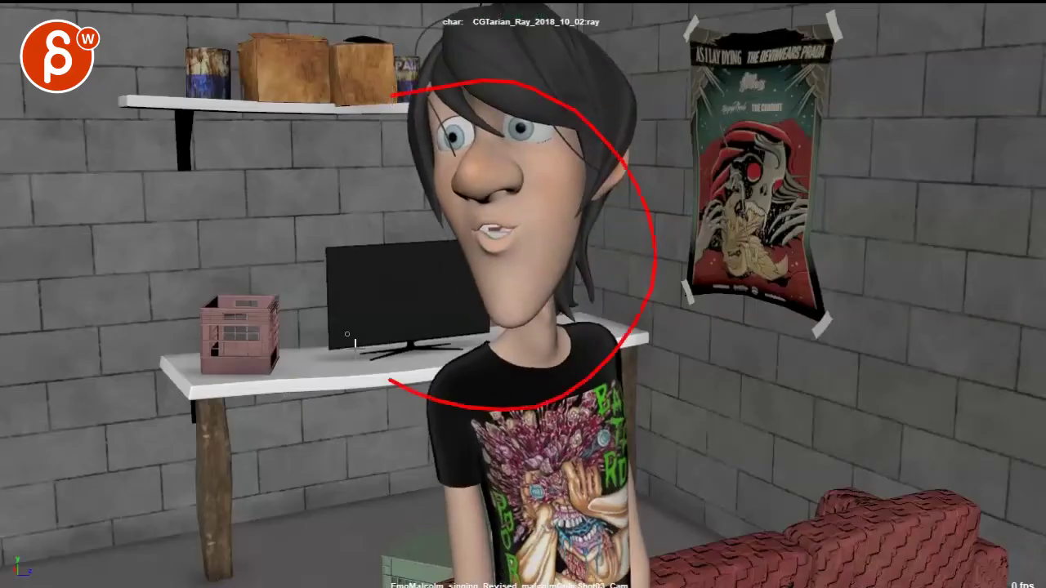
Circle the singer's head and jaw, curve from neck across shirt, and loop the head's right side
drag(346, 335, 458, 198)
key(Escape)
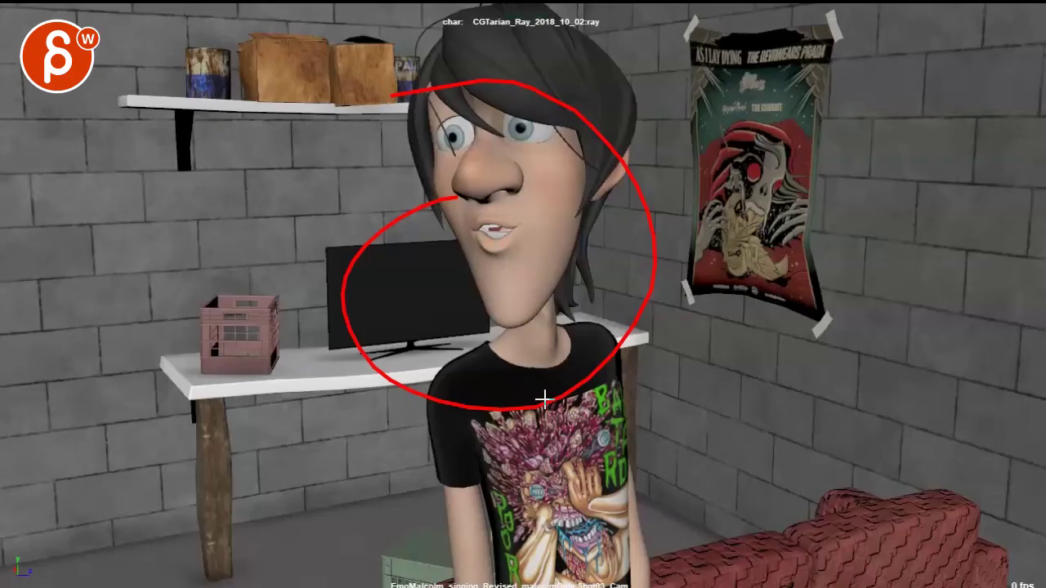
drag(540, 370, 565, 485)
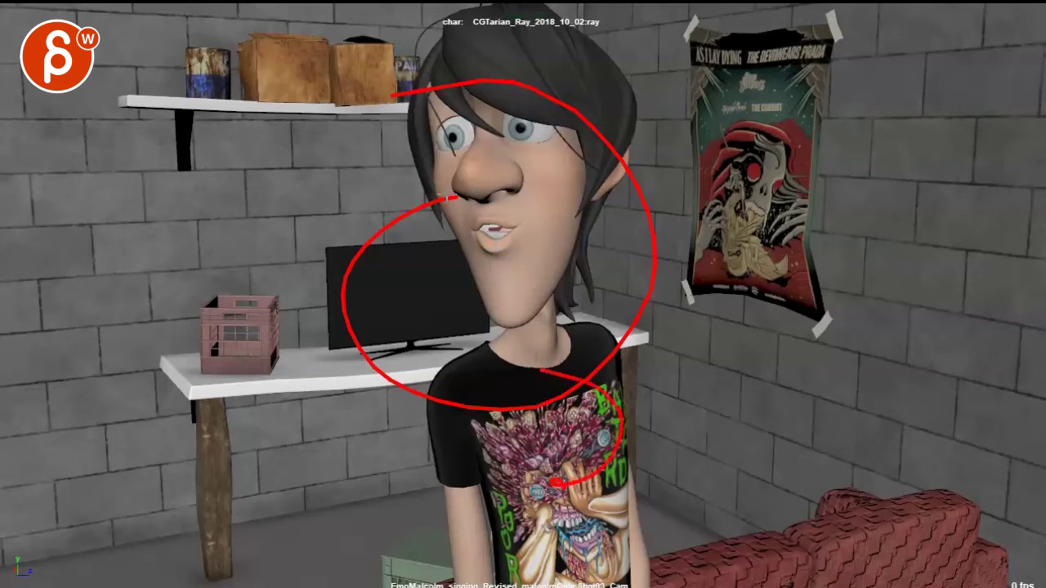
mouse_move(691, 205)
mouse_down()
mouse_move(572, 164)
mouse_move(518, 106)
mouse_up()
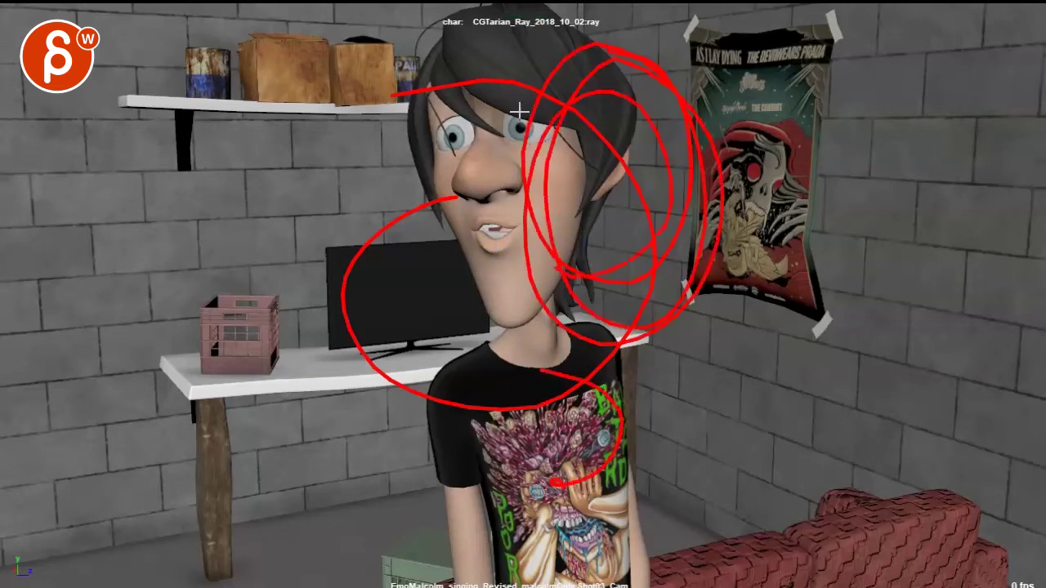
drag(508, 33, 503, 576)
Add vertical and horizontal red guide lines across the face, then clear all marks and resume playback
drag(515, 456, 630, 458)
mouse_move(453, 186)
mouse_down()
mouse_move(245, 186)
mouse_move(214, 227)
mouse_up()
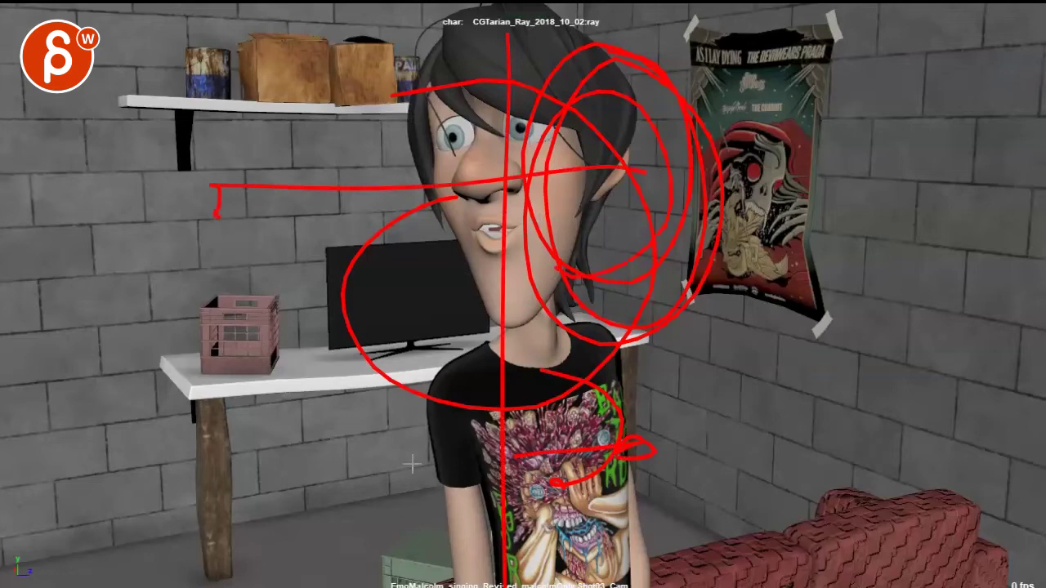
key(Delete)
key(Escape)
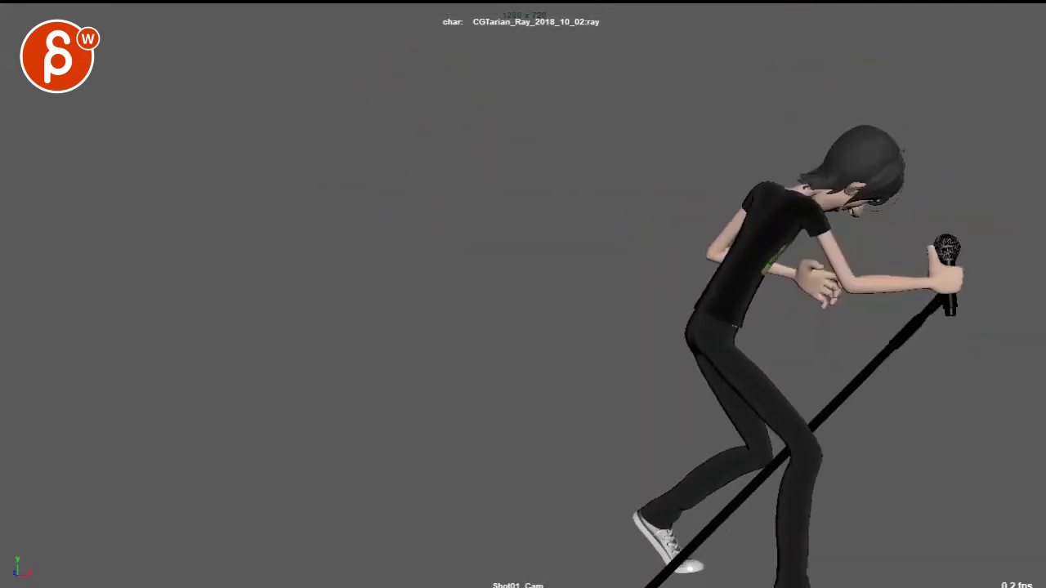
Draw red vertical lines on both sides of the hunched singer and loop around his side
drag(987, 100, 942, 489)
drag(686, 98, 701, 503)
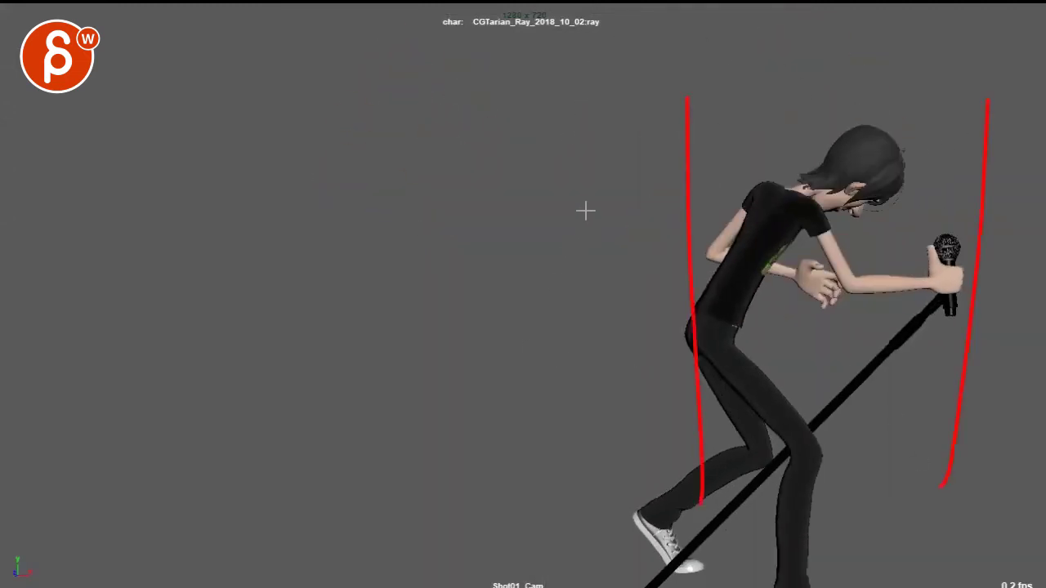
mouse_move(652, 104)
mouse_down()
mouse_move(606, 369)
mouse_move(677, 464)
mouse_move(705, 123)
mouse_move(566, 208)
mouse_move(509, 400)
mouse_up()
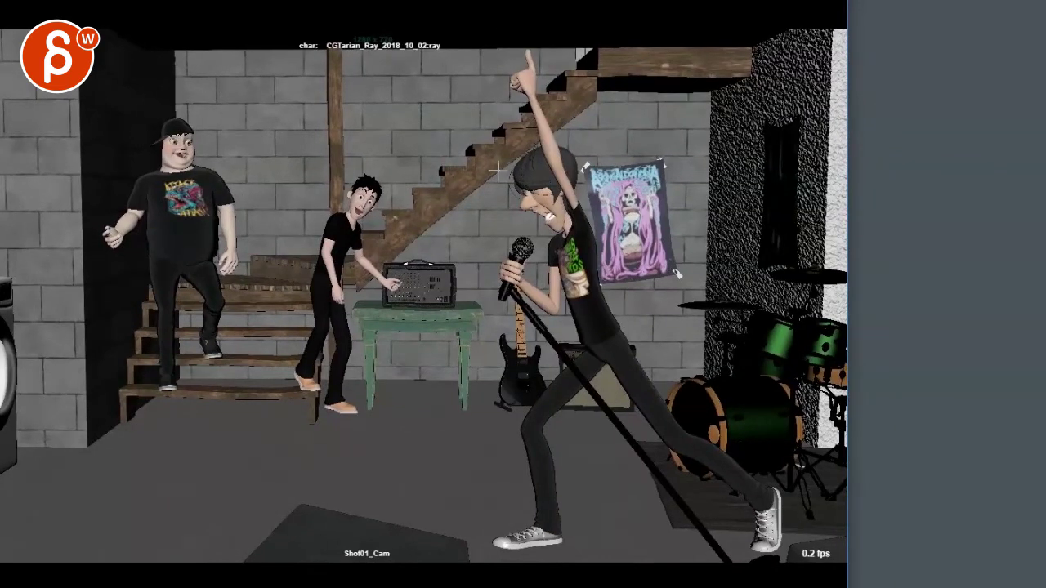
Mark the singer's hand, body and back, plus the middle boy and heavy man, in red
drag(532, 15, 527, 111)
drag(523, 217, 523, 506)
drag(552, 155, 570, 359)
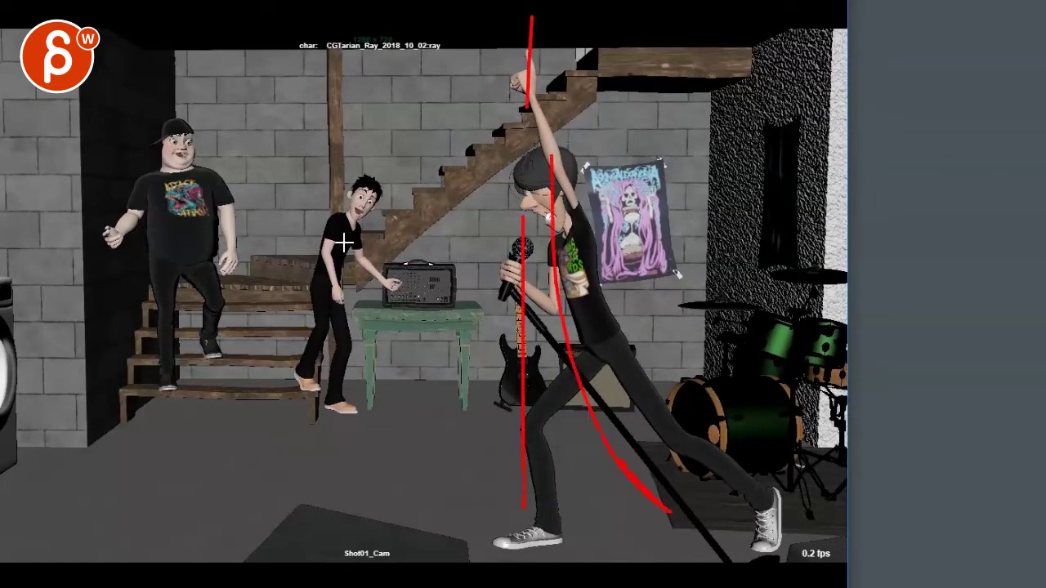
drag(376, 192, 338, 397)
mouse_move(175, 139)
mouse_down()
mouse_move(205, 286)
mouse_move(164, 269)
mouse_up()
drag(368, 233, 329, 472)
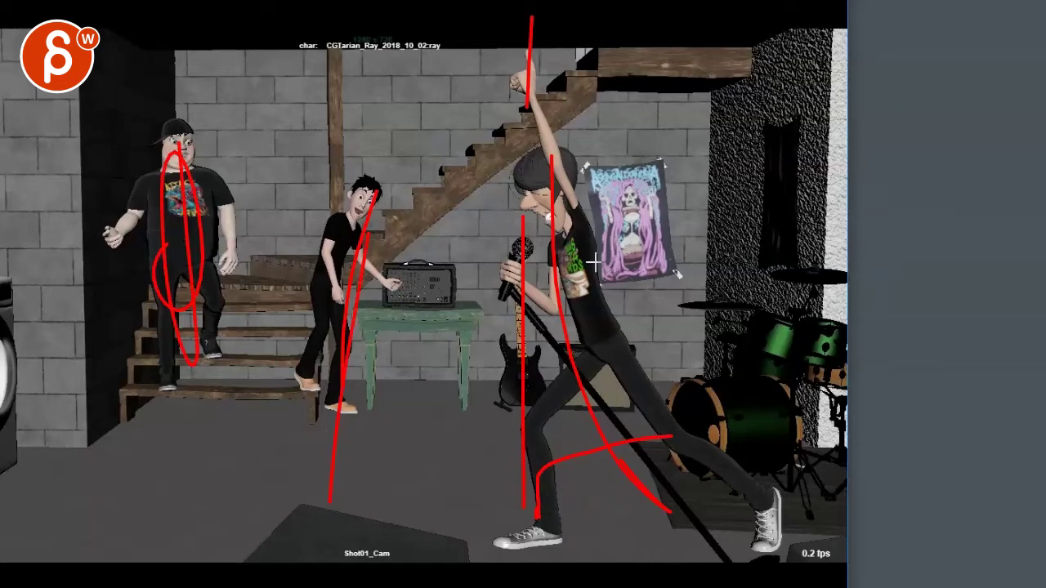
Annotate the drum kit with red lines, a circle and loops along its right edge
drag(821, 166, 807, 532)
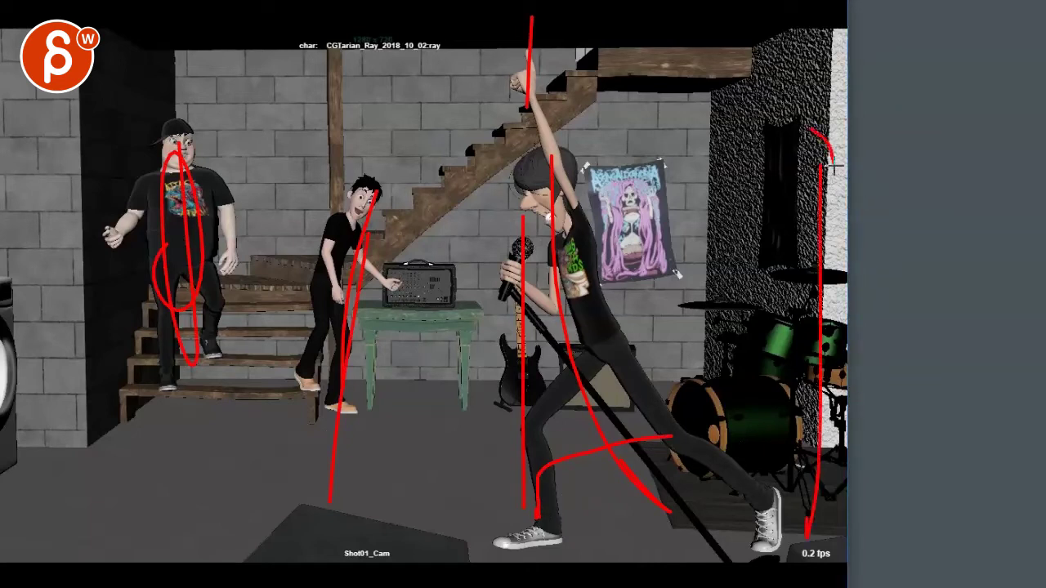
drag(833, 166, 817, 184)
drag(791, 380, 800, 584)
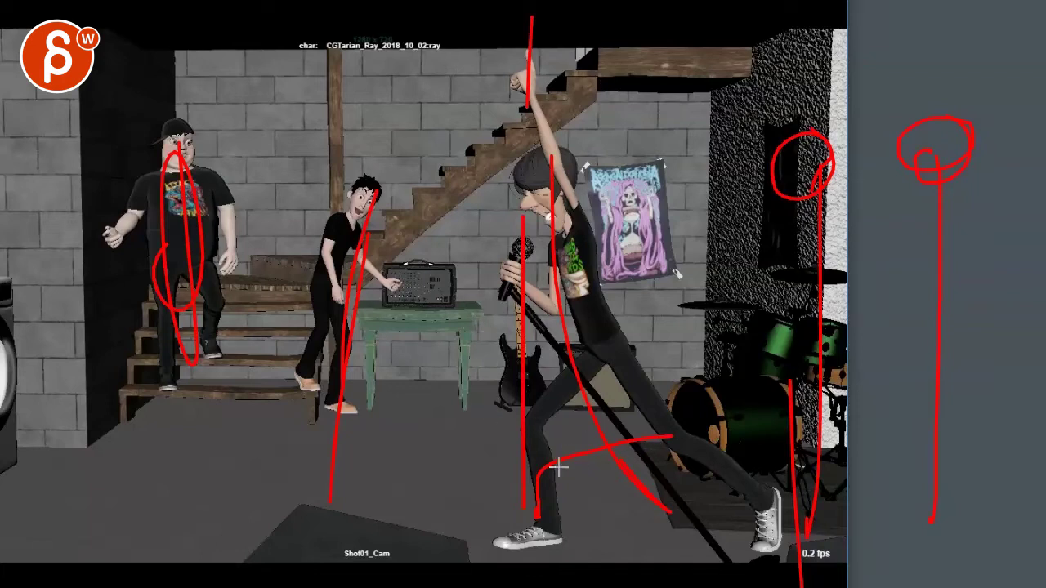
drag(730, 472, 761, 471)
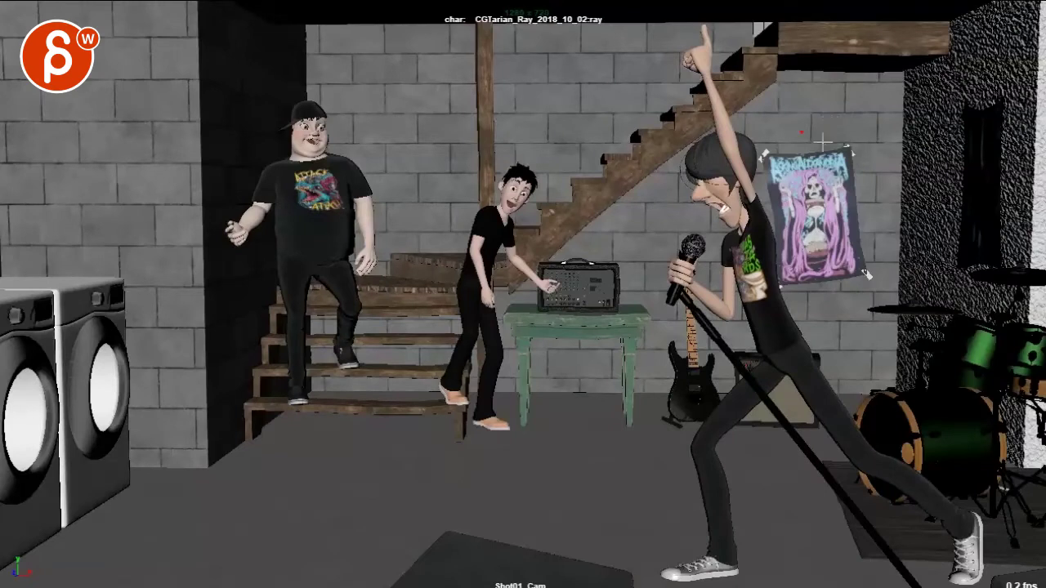
Circle the poster top, line down to the floor, and curve from the shirt toward the wall
mouse_move(821, 143)
mouse_down()
mouse_move(845, 149)
mouse_move(817, 168)
mouse_up()
drag(870, 118, 862, 492)
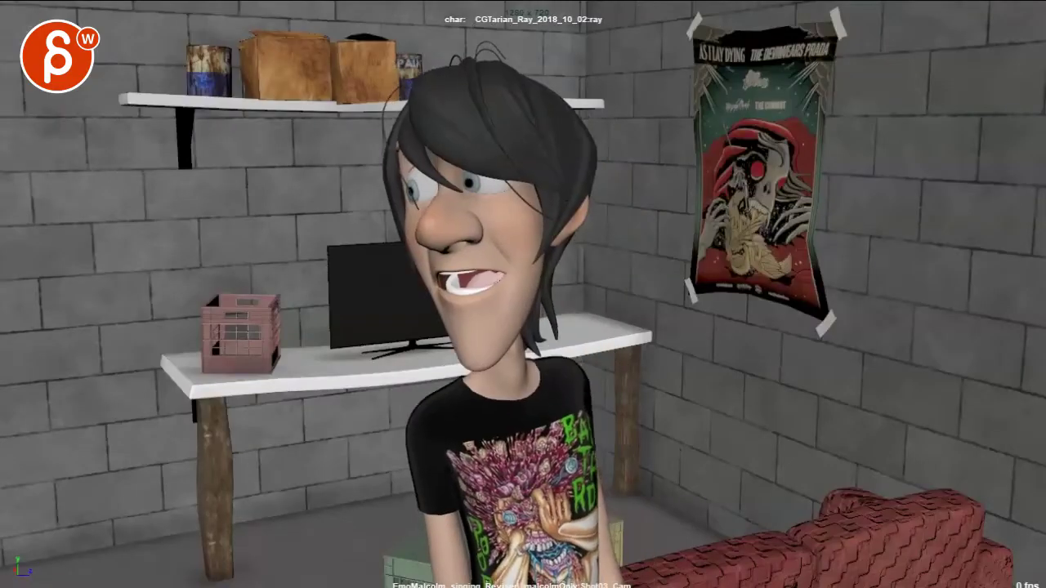
drag(531, 486, 707, 488)
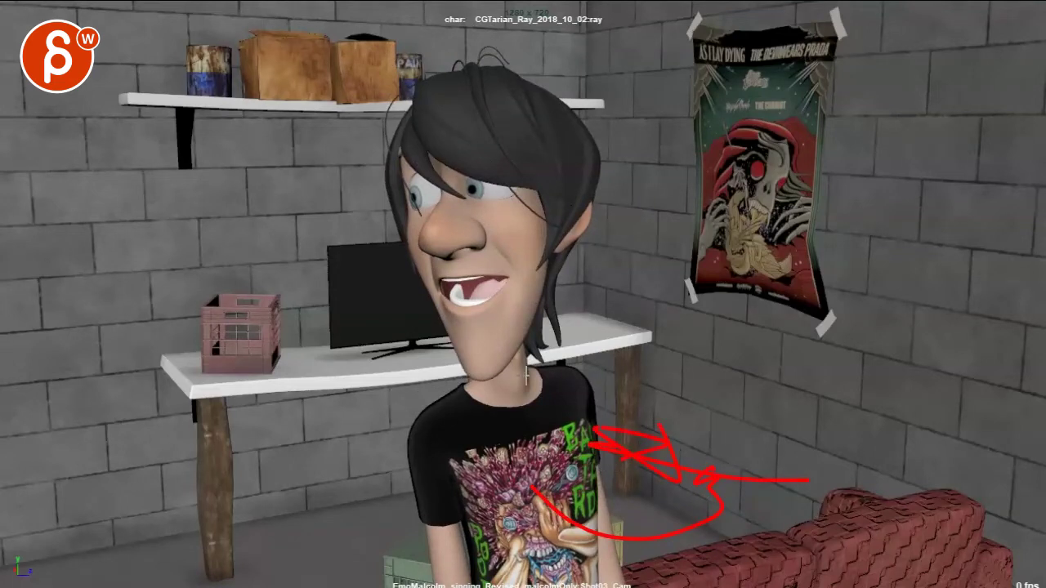
Clear the shirt note with Alt+V and play on to the singer's head-down pose
key(alt+v)
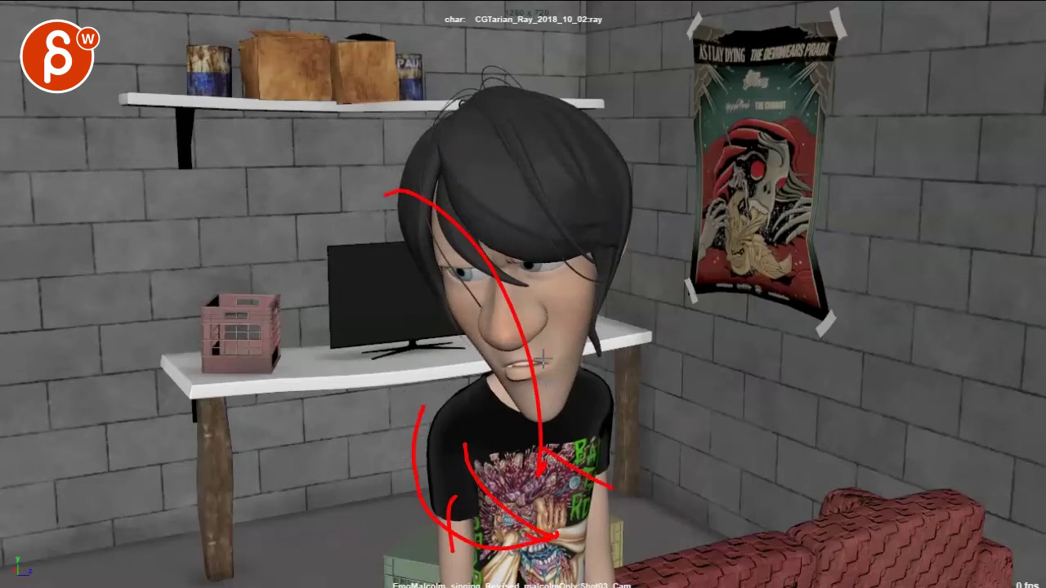
Spiral a red loop around the lowered face and arc near the mouth, then erase them
mouse_move(549, 159)
mouse_down()
mouse_move(626, 373)
mouse_move(569, 258)
mouse_up()
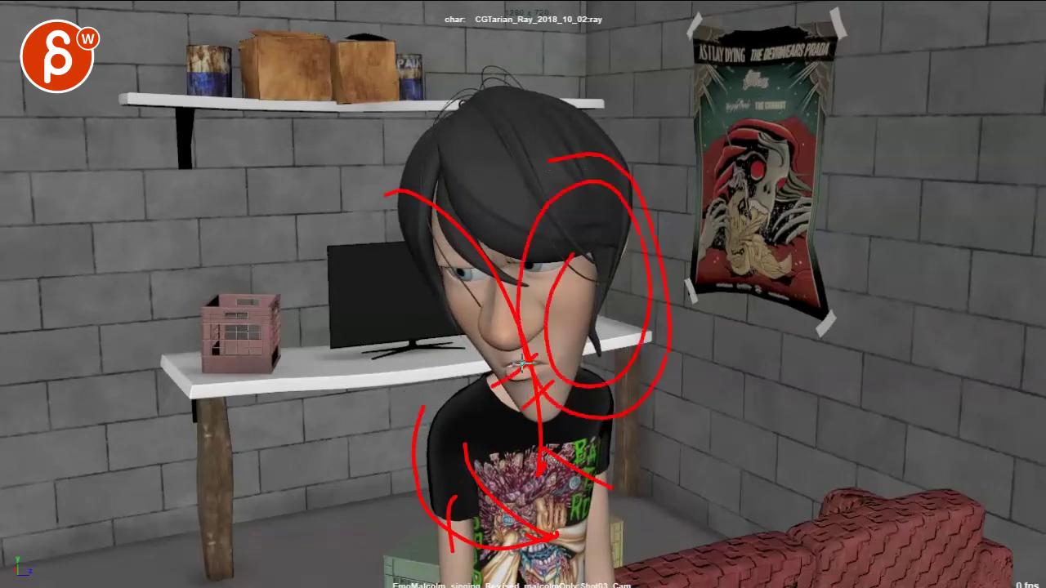
drag(522, 359, 413, 417)
key(e)
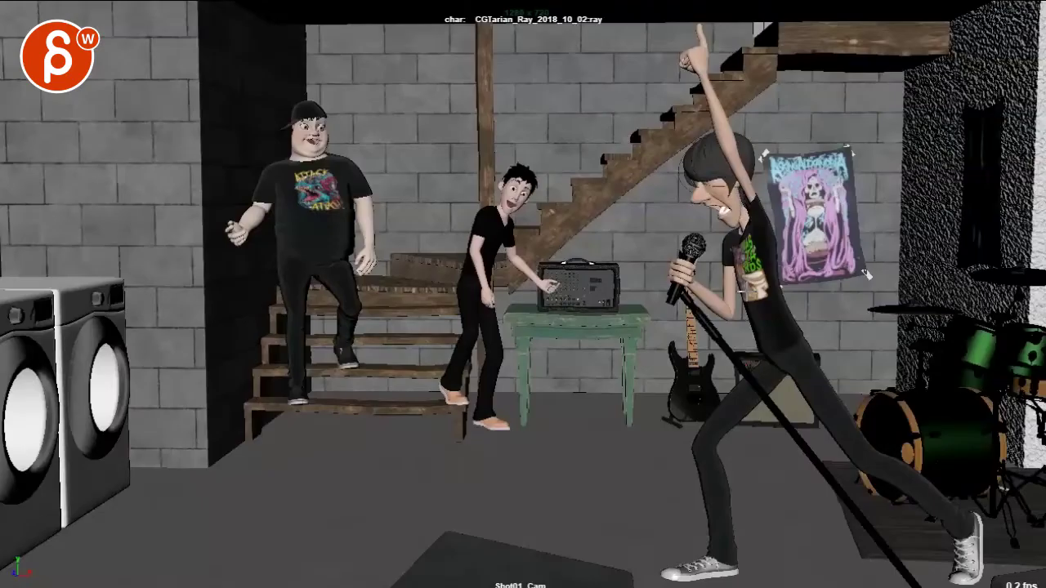
Draw red notes down the singer, over the green drums, past the table, near the stairs and across the floor
drag(730, 139, 746, 540)
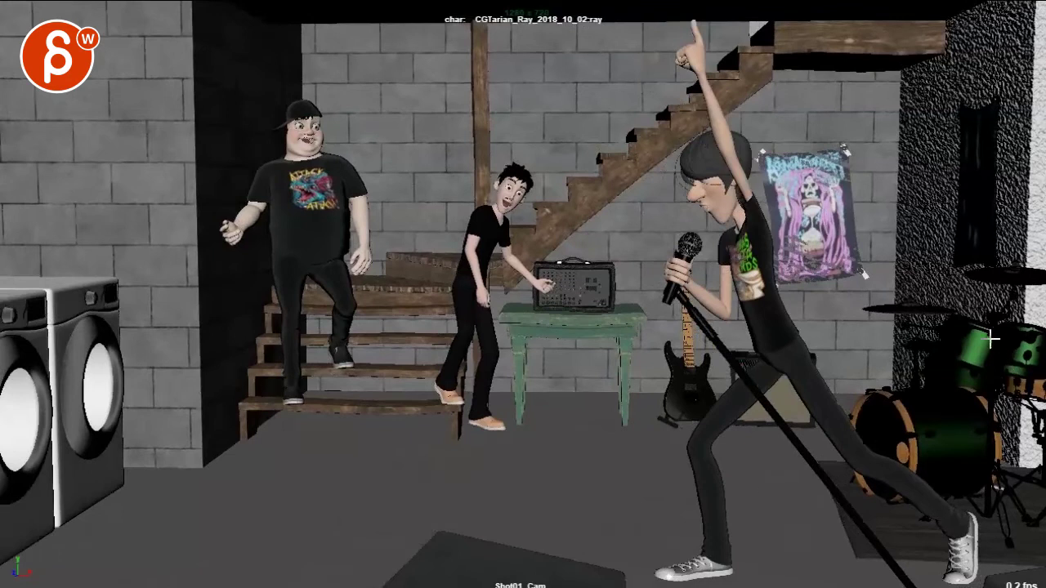
drag(967, 311, 936, 462)
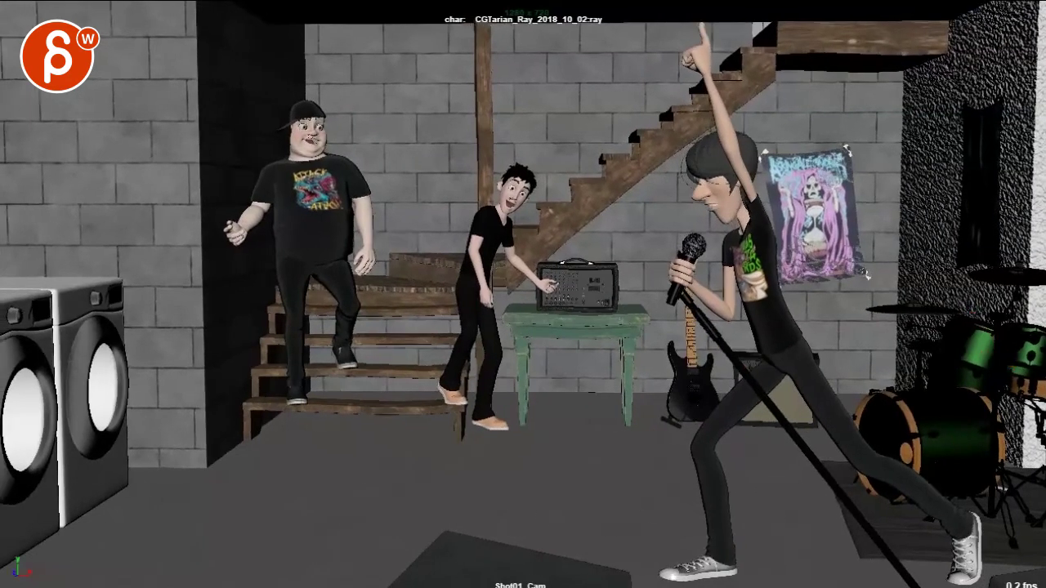
drag(581, 173, 591, 451)
drag(563, 102, 556, 147)
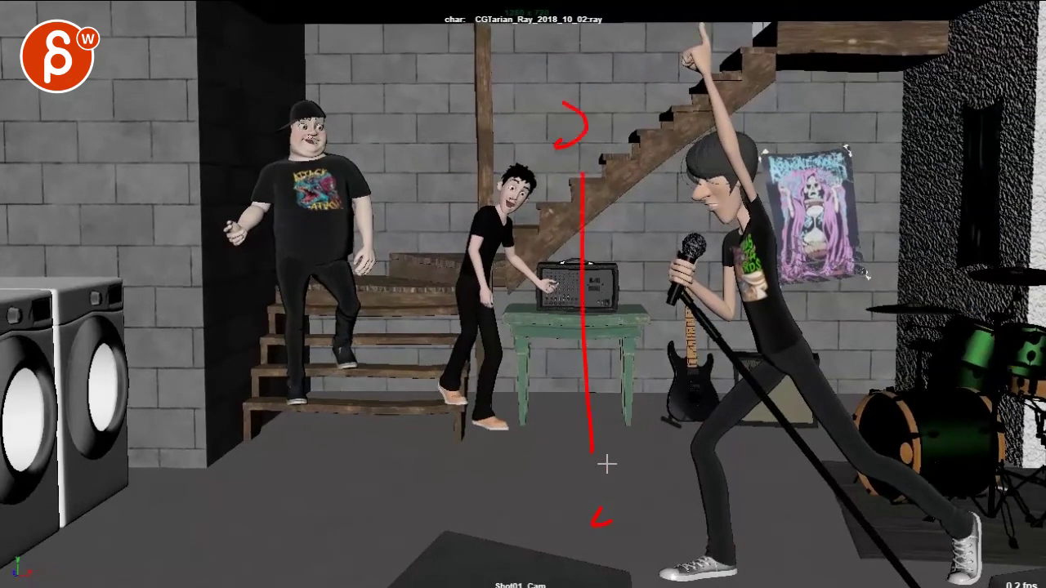
mouse_move(594, 531)
mouse_down()
mouse_move(871, 527)
mouse_move(704, 514)
mouse_move(878, 549)
mouse_up()
mouse_move(653, 516)
mouse_down()
mouse_move(890, 432)
mouse_move(730, 508)
mouse_up()
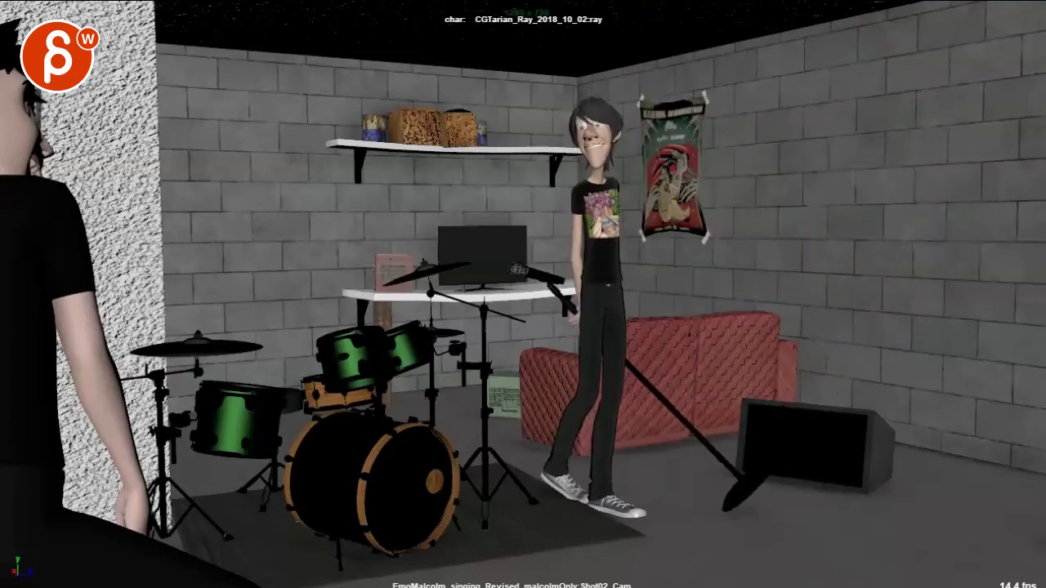
Mark the singer's left sneaker in red, then clear it with Alt+V and resume playback
drag(612, 505, 619, 474)
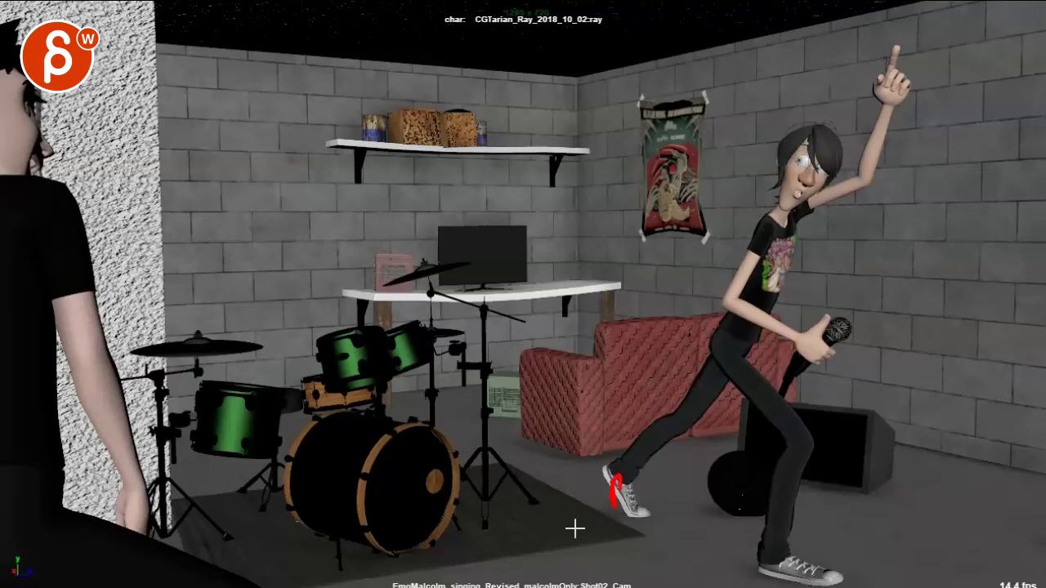
key(alt+v)
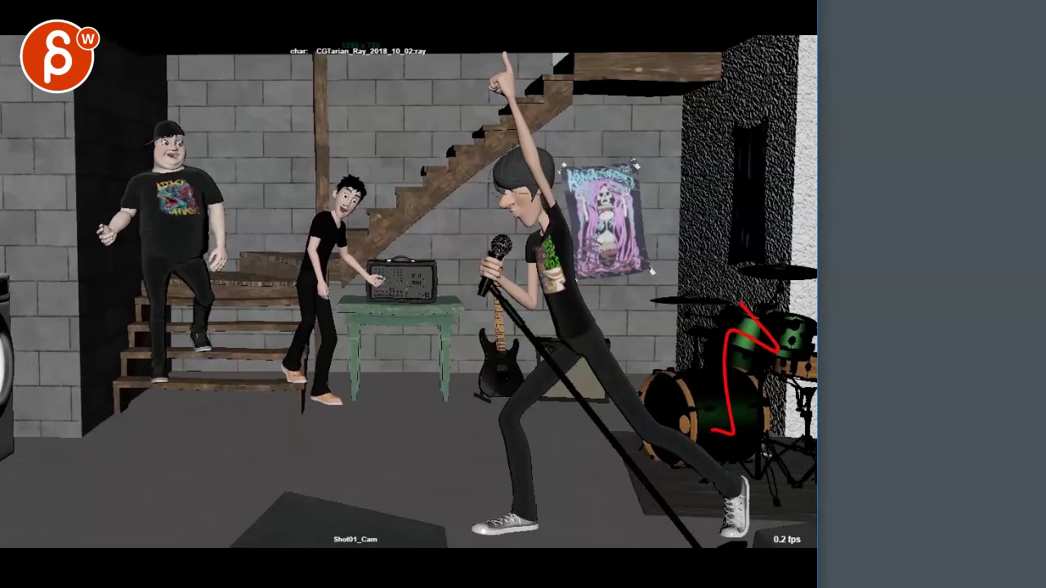
Draw red balance lines through the left, middle and singer characters, tracing the singer's body and head
drag(165, 121, 182, 351)
drag(348, 176, 347, 353)
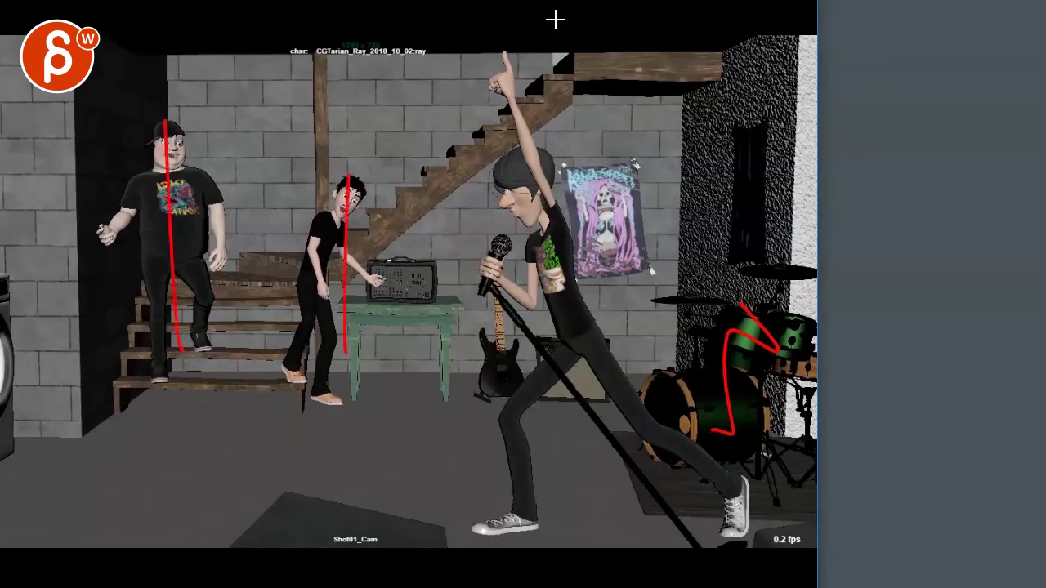
drag(553, 38, 549, 213)
drag(331, 42, 235, 357)
drag(532, 87, 520, 494)
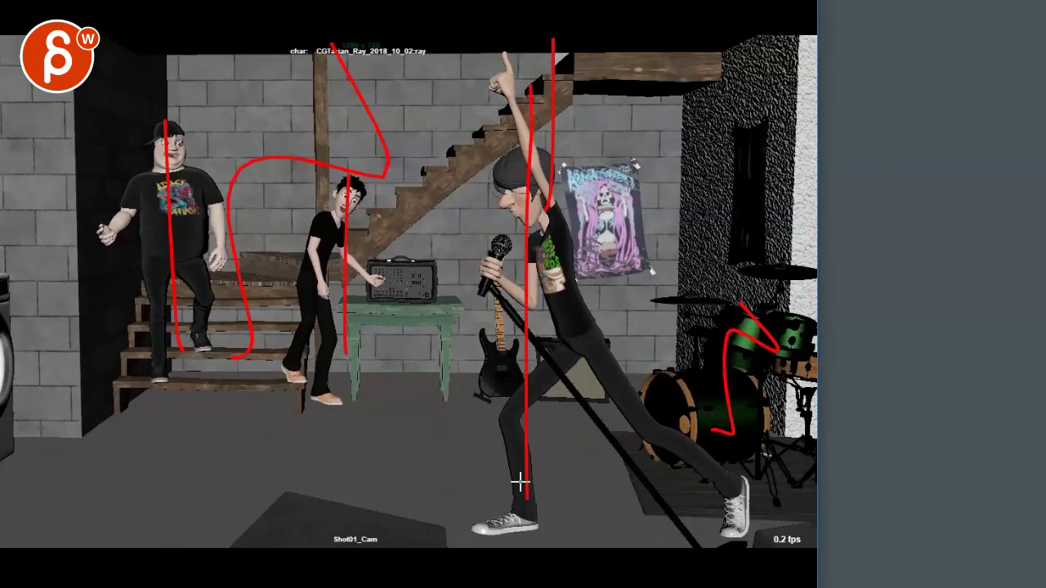
drag(539, 277, 667, 493)
drag(529, 134, 526, 180)
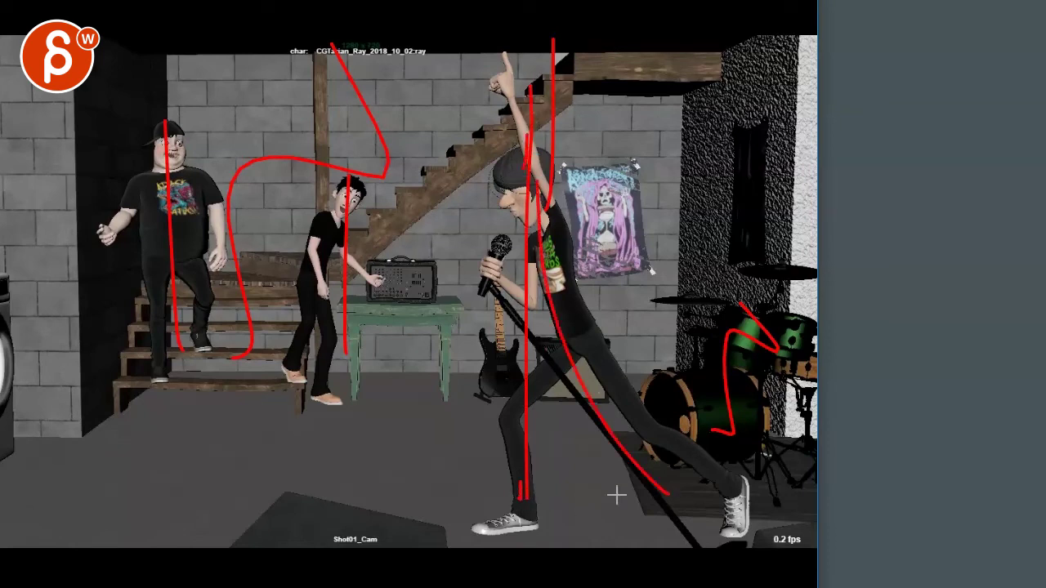
Add red vertical framing lines at the frame's right side, near the singer and beside the drum kit
mouse_move(738, 544)
mouse_down()
mouse_move(780, 545)
mouse_move(735, 541)
mouse_move(735, 555)
mouse_move(724, 249)
mouse_up()
mouse_move(792, 540)
mouse_down()
mouse_move(717, 94)
mouse_move(735, 106)
mouse_up()
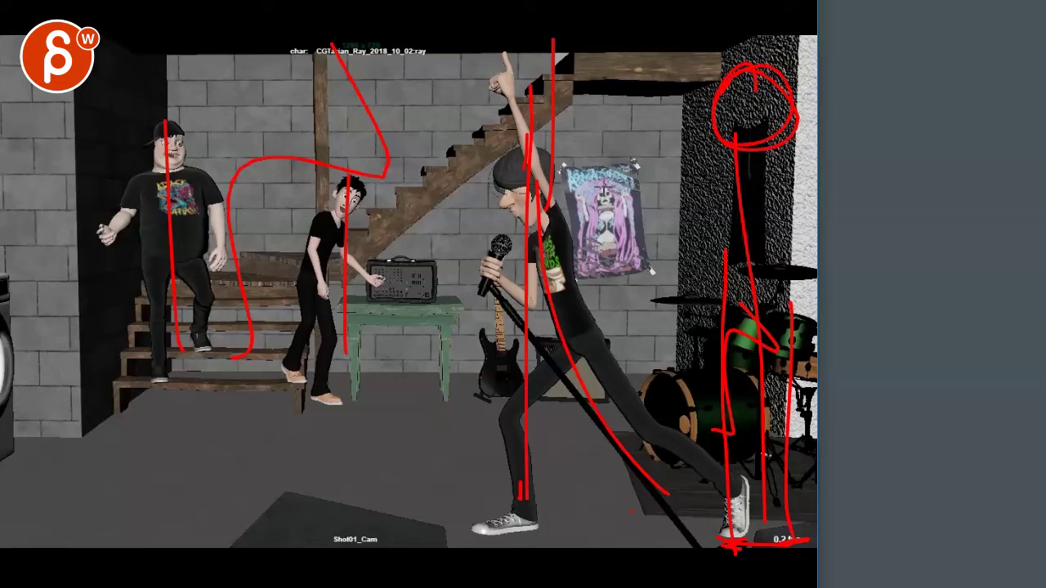
drag(543, 8, 552, 472)
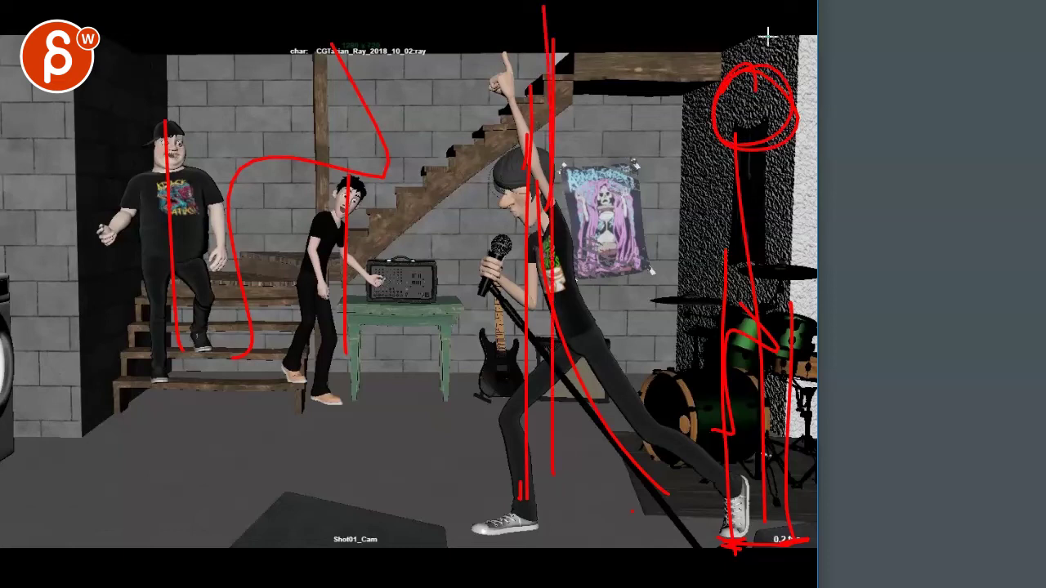
drag(767, 36, 764, 519)
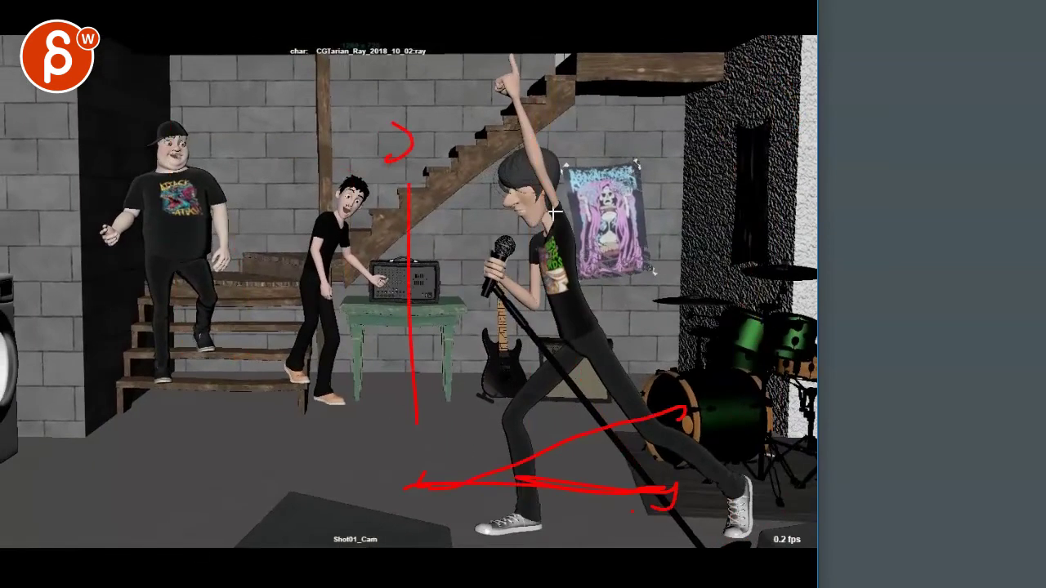
Trace the singer's back, arc lines from the sneaker toward the drums, and circle the right wall
drag(536, 213, 625, 431)
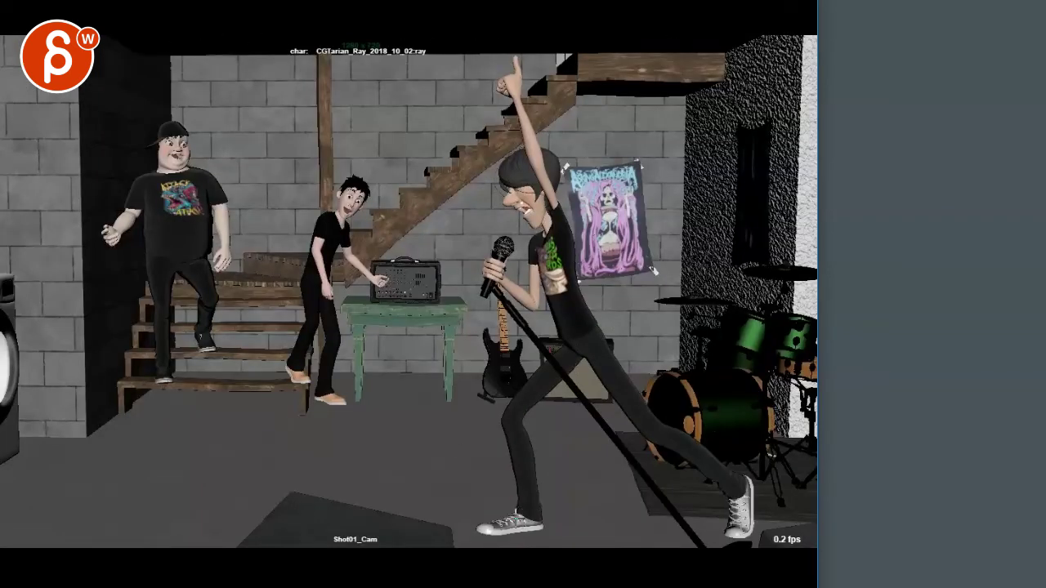
drag(515, 520, 845, 469)
mouse_move(520, 516)
mouse_down()
mouse_move(597, 364)
mouse_move(695, 351)
mouse_up()
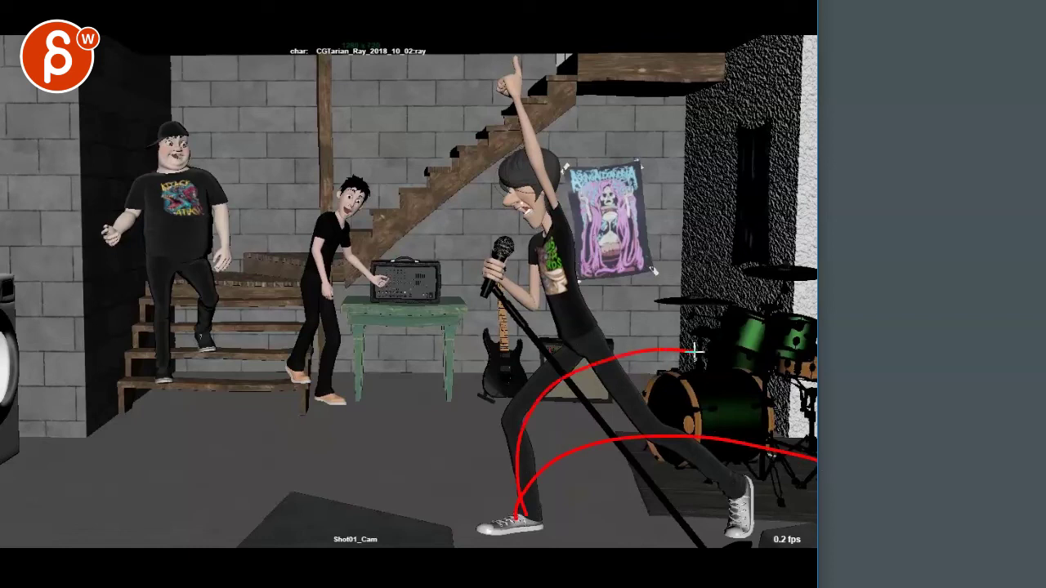
mouse_move(723, 535)
mouse_down()
mouse_move(773, 196)
mouse_move(767, 133)
mouse_up()
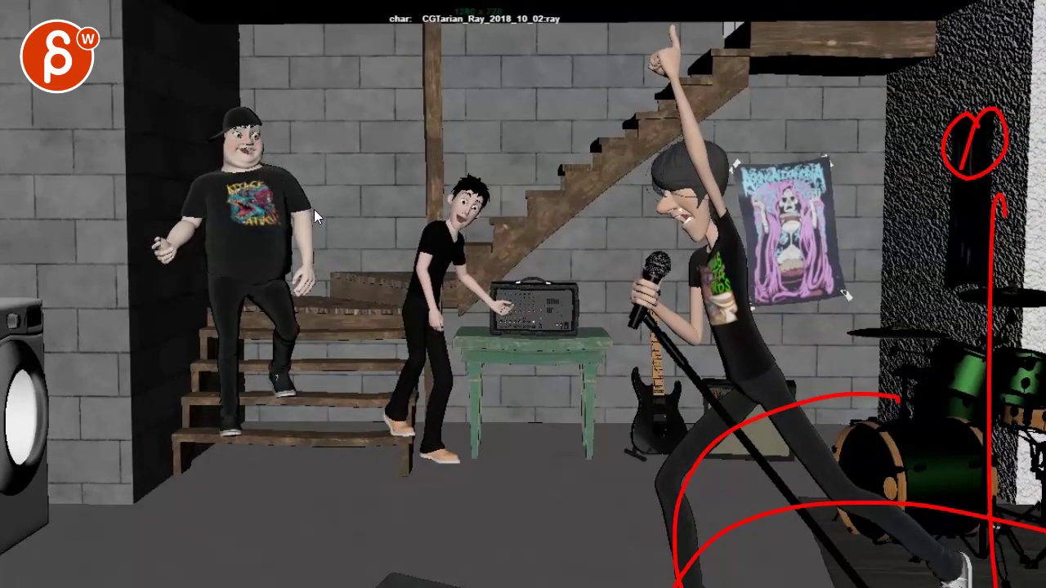
Clear the red sneaker arcs and loop-topped line from Shot01_Cam with the Escape hotkey
key(Escape)
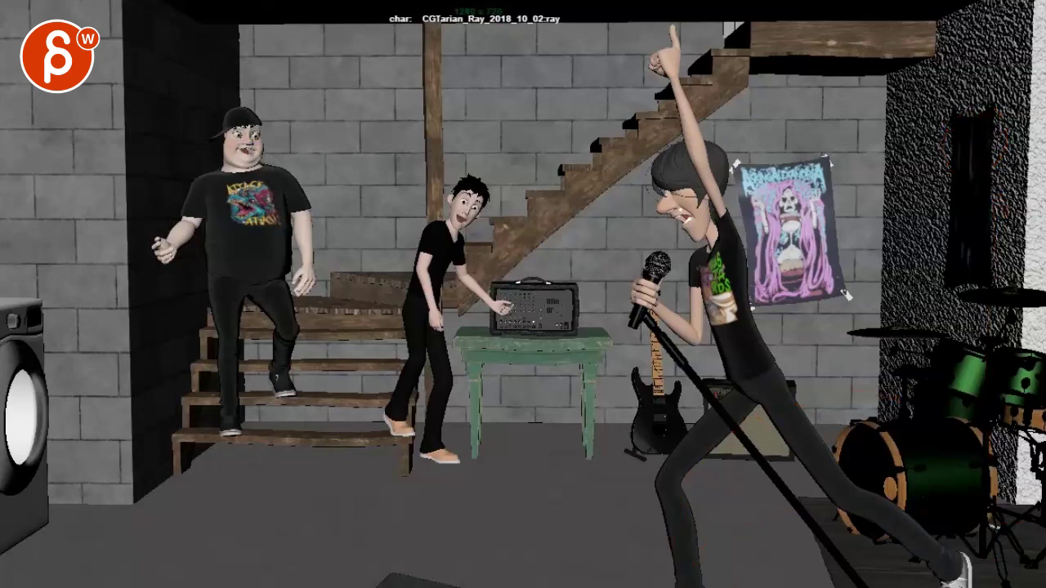